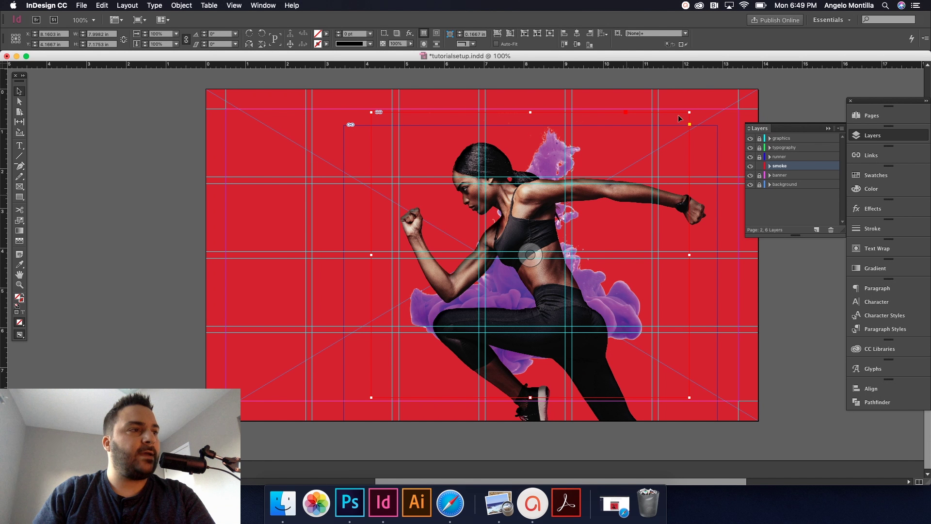
Rotate the purple smoke image to about -56.75° and enlarge it to about 8.64 × 7.75 in behind the runner.
{"action": "left_click_drag", "start_coordinate": [694, 110], "coordinate": [554, 110]}
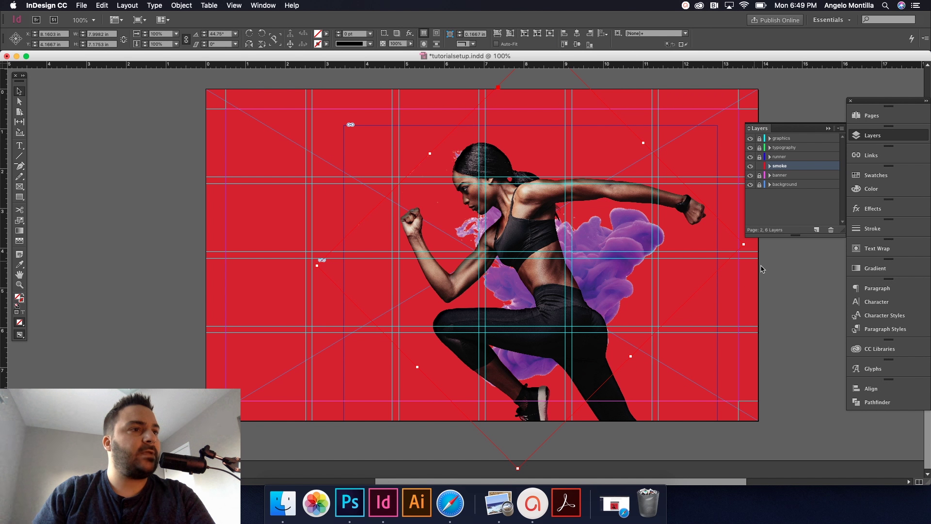
{"action": "left_click_drag", "start_coordinate": [752, 273], "coordinate": [476, 369]}
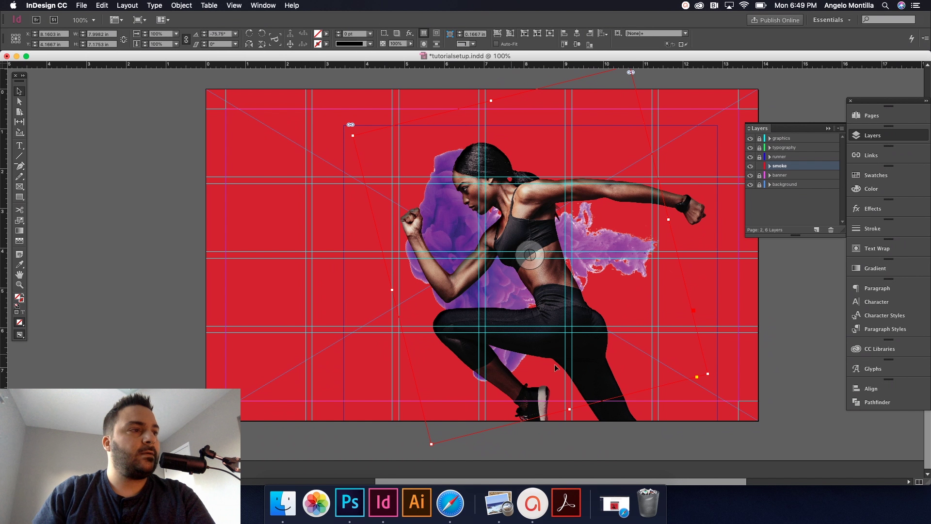
{"action": "left_click_drag", "start_coordinate": [710, 387], "coordinate": [770, 319]}
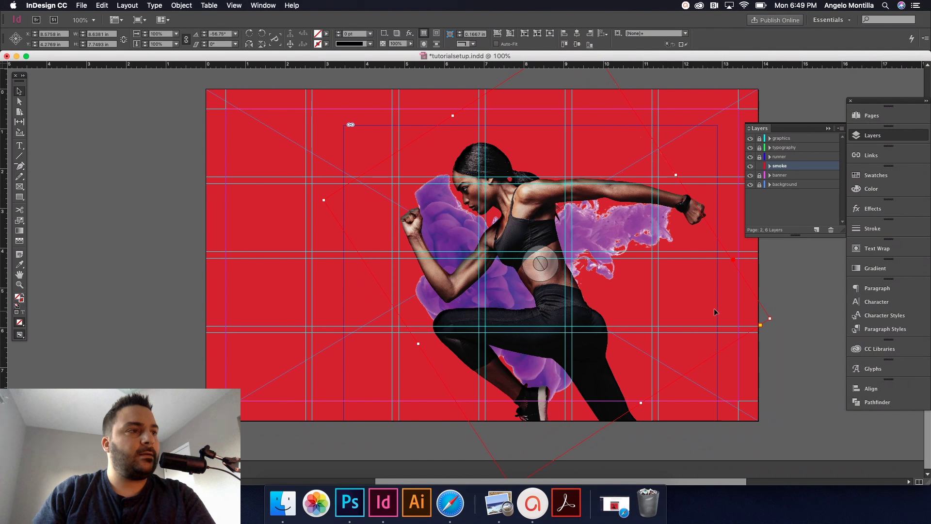
{"action": "mouse_move", "coordinate": [696, 302]}
{"action": "left_mouse_down"}
{"action": "mouse_move", "coordinate": [678, 302]}
{"action": "mouse_move", "coordinate": [680, 293]}
{"action": "left_mouse_up"}
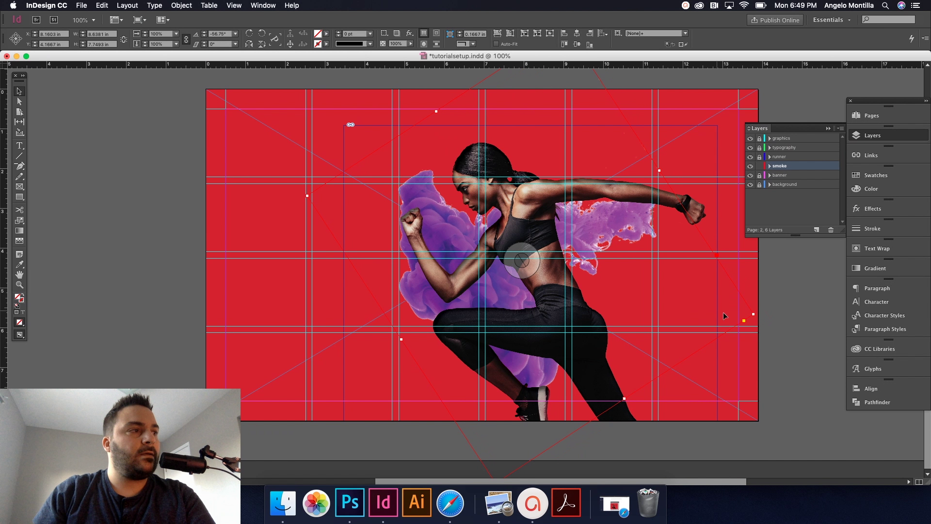
Rotate the smoke image to about -59.75° and nudge it down slightly to Y 4.25 in.
{"action": "left_click", "coordinate": [760, 324]}
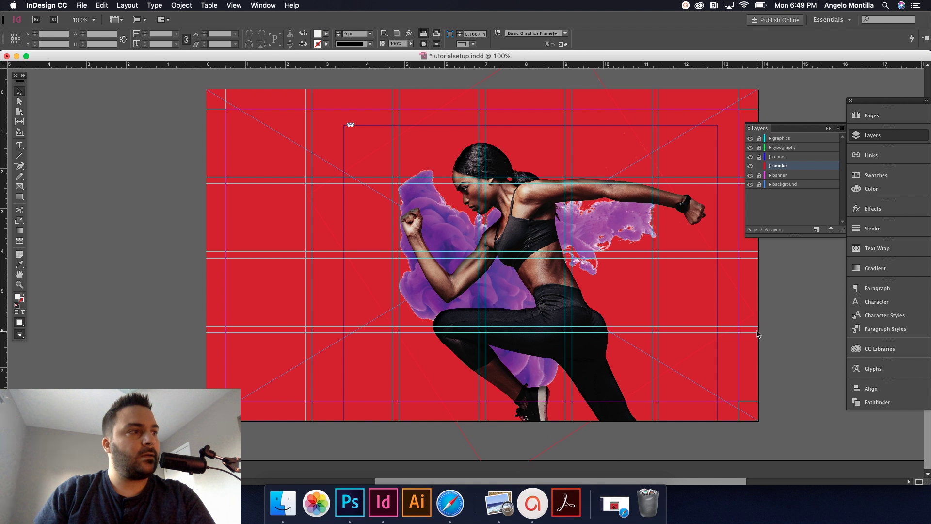
{"action": "left_click", "coordinate": [706, 304]}
{"action": "left_click_drag", "start_coordinate": [757, 315], "coordinate": [760, 333]}
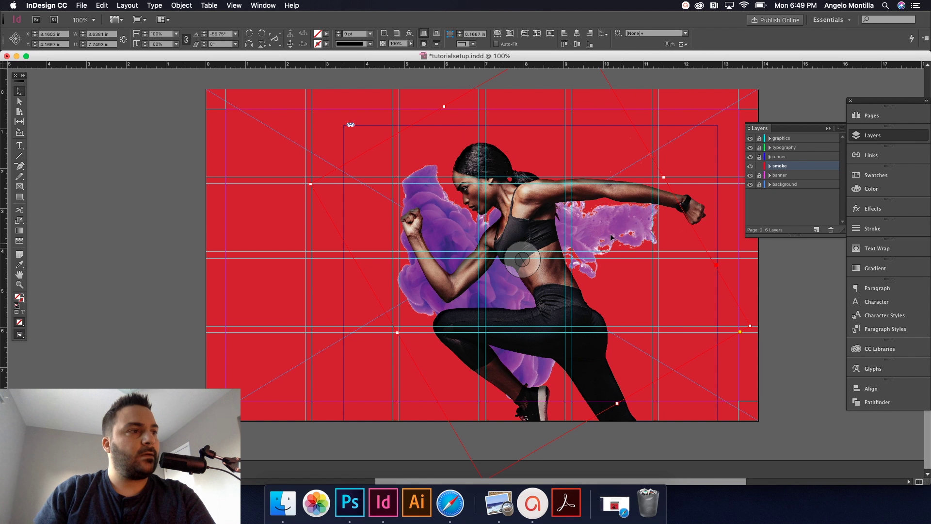
{"action": "key", "text": "Down"}
{"action": "key", "text": "Down"}
{"action": "key", "text": "Down"}
{"action": "key", "text": "Down"}
{"action": "key", "text": "Down"}
{"action": "key", "text": "Down"}
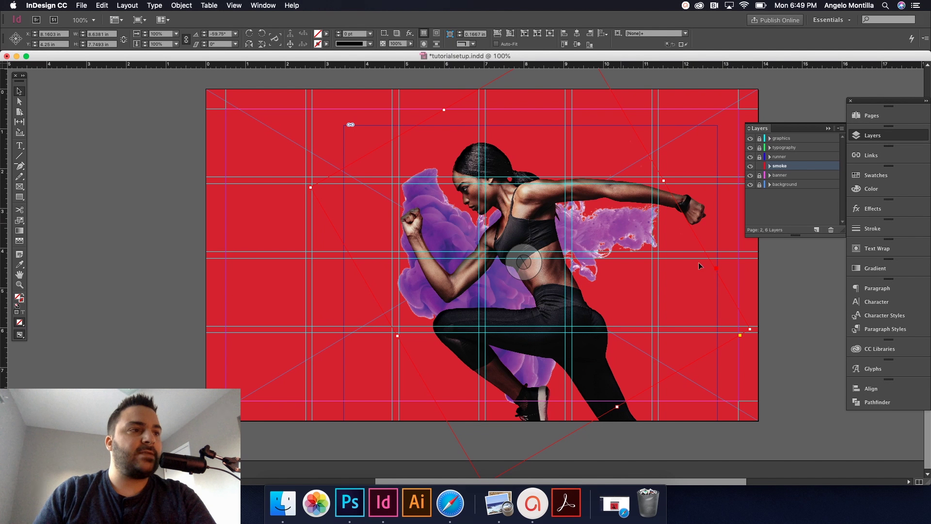
Rotate the smoke image to about -62.25° and enlarge it to about 8.98 × 8.06 in.
{"action": "left_click_drag", "start_coordinate": [753, 329], "coordinate": [760, 304]}
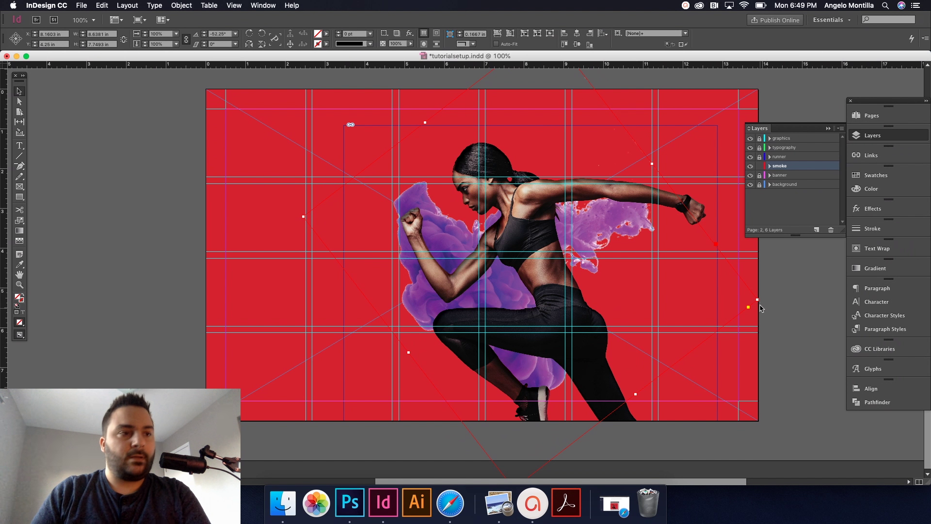
{"action": "left_click_drag", "start_coordinate": [755, 303], "coordinate": [776, 303]}
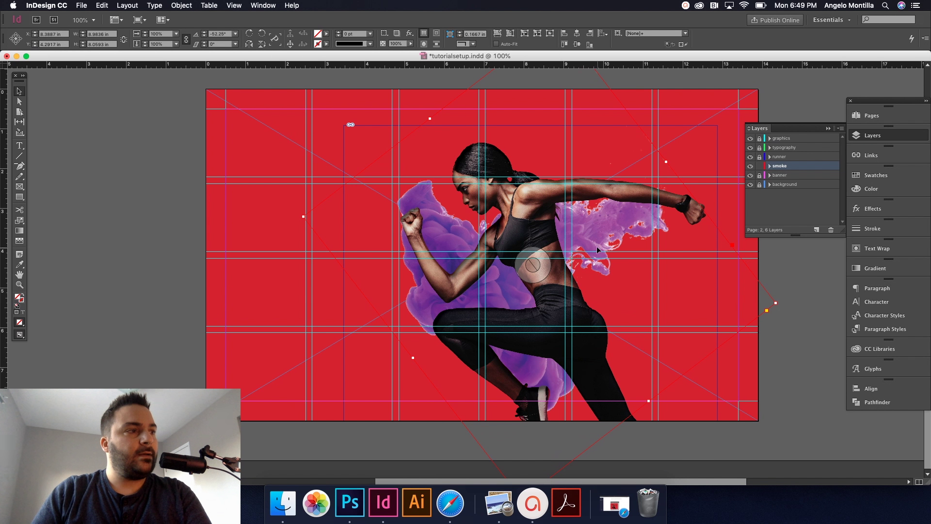
Reposition the enlarged smoke image behind the runner's torso at about Y 4.27 in.
{"action": "left_click_drag", "start_coordinate": [597, 248], "coordinate": [599, 238]}
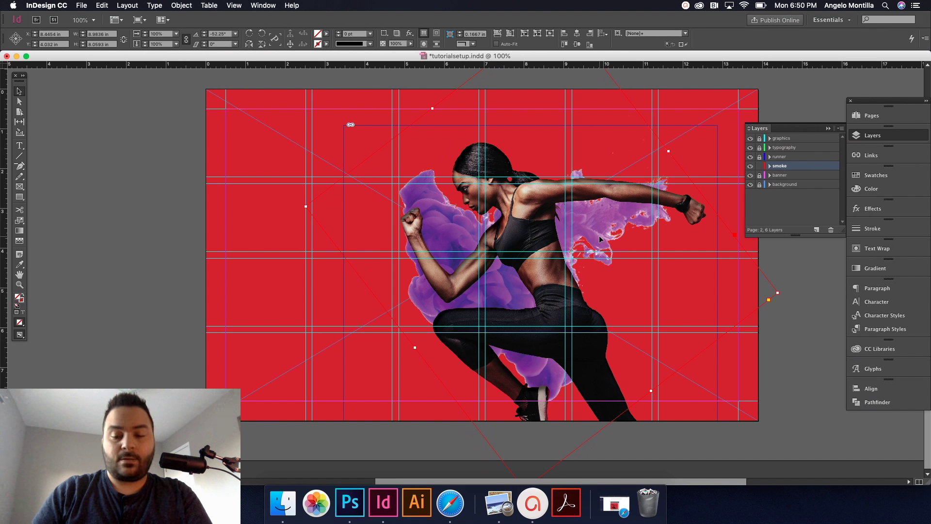
{"action": "key", "text": "Down"}
{"action": "key", "text": "Down"}
{"action": "key", "text": "Down"}
{"action": "key", "text": "Down"}
{"action": "key", "text": "Down"}
{"action": "key", "text": "Down"}
{"action": "key", "text": "Down"}
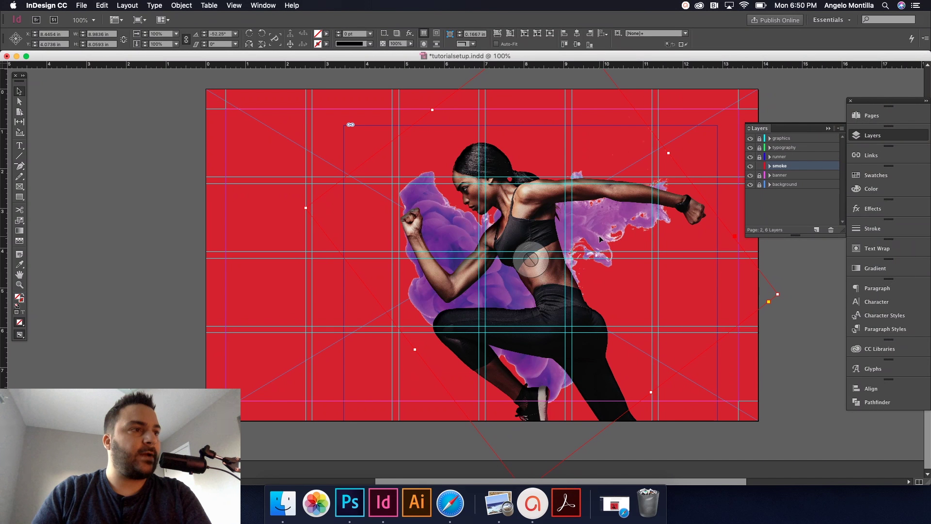
{"action": "key", "text": "Down"}
{"action": "key", "text": "Down"}
{"action": "key", "text": "Down"}
{"action": "key", "text": "Down"}
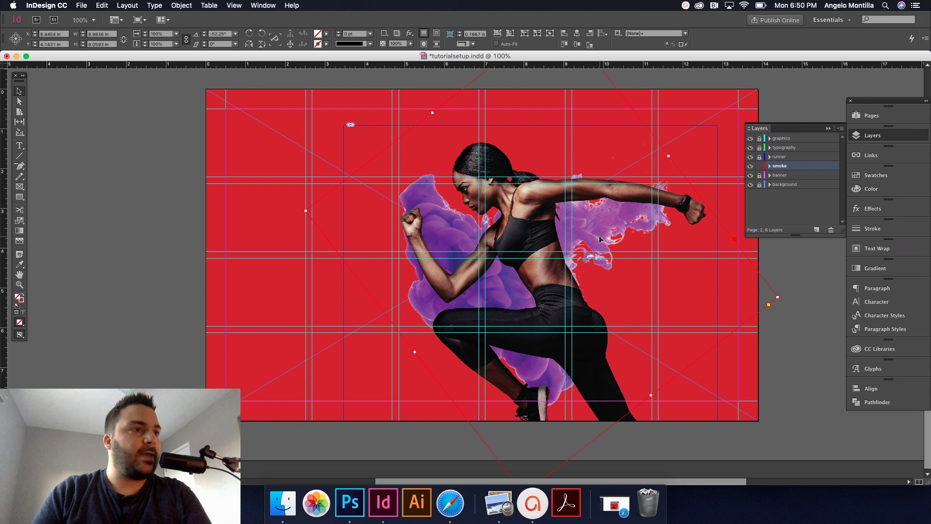
{"action": "key", "text": "Down"}
{"action": "key", "text": "Down"}
{"action": "key", "text": "Down"}
{"action": "key", "text": "Down"}
{"action": "key", "text": "Down"}
{"action": "key", "text": "Down"}
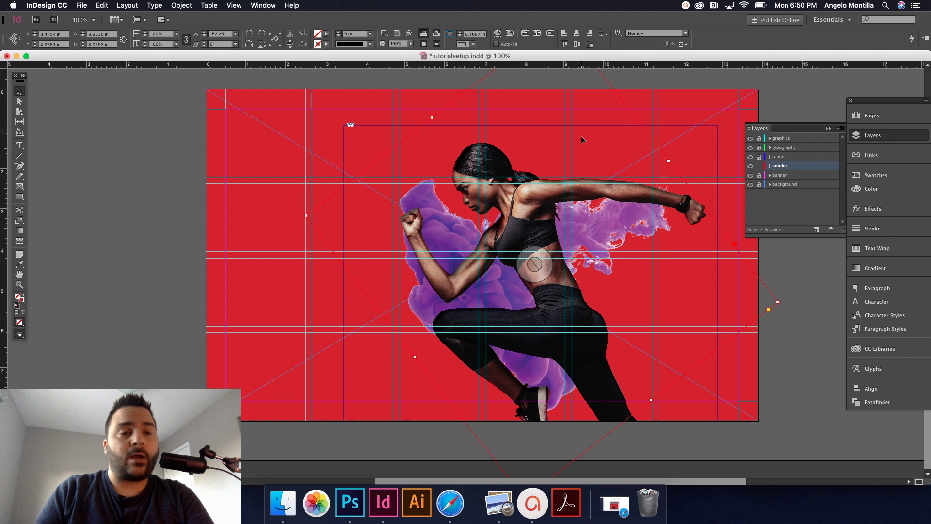
Set the smoke image's blending mode to Multiply and its opacity to 85%.
{"action": "left_click", "coordinate": [879, 210]}
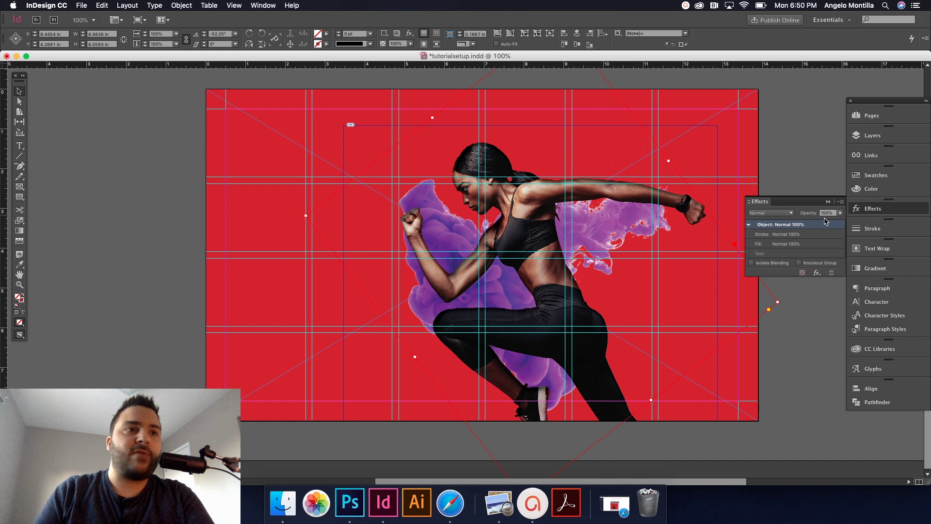
{"action": "left_click", "coordinate": [792, 213]}
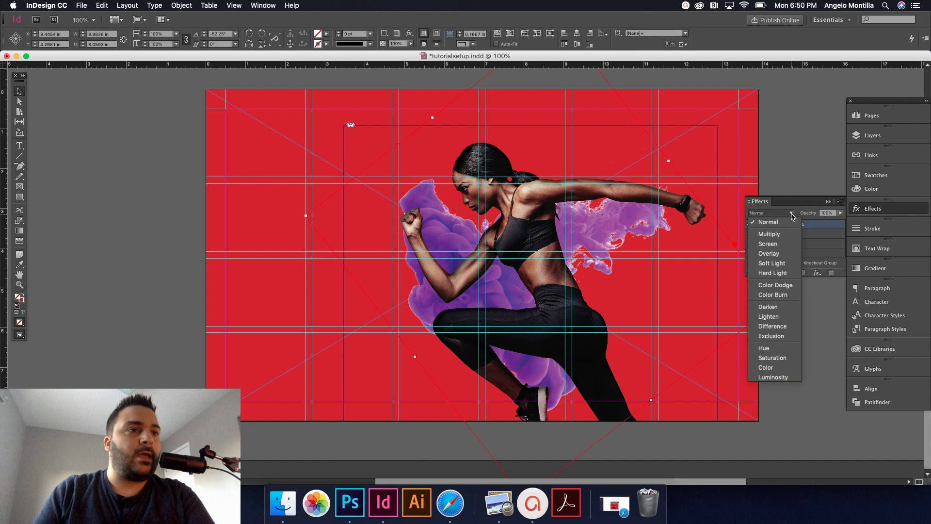
{"action": "left_click", "coordinate": [780, 235]}
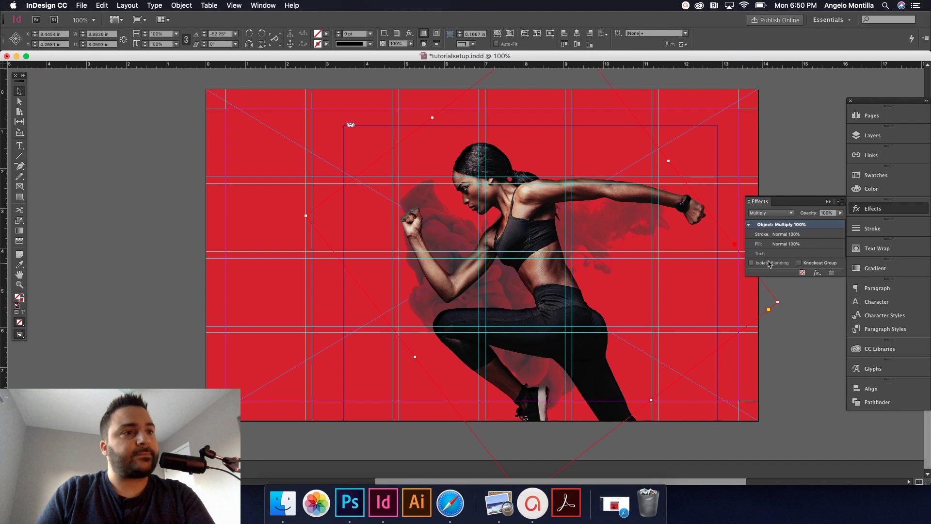
{"action": "left_click", "coordinate": [841, 213]}
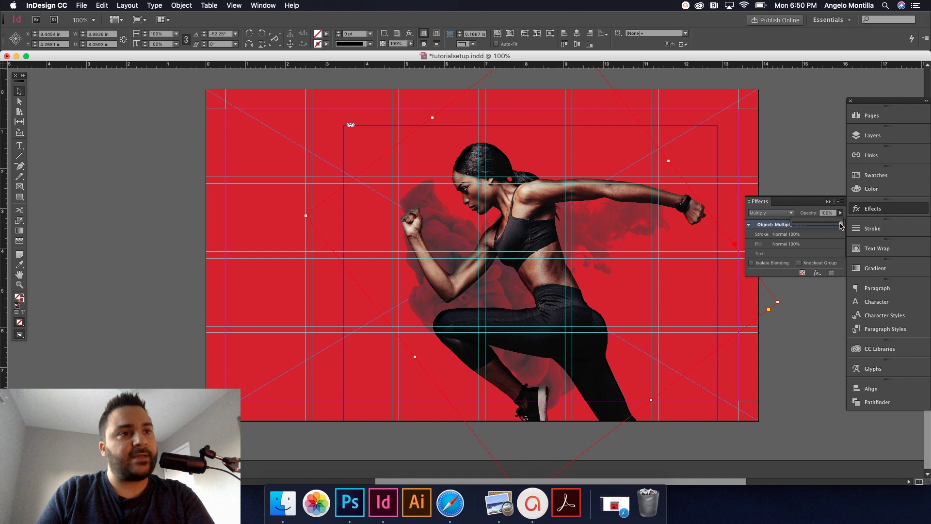
{"action": "left_click_drag", "start_coordinate": [841, 225], "coordinate": [834, 225]}
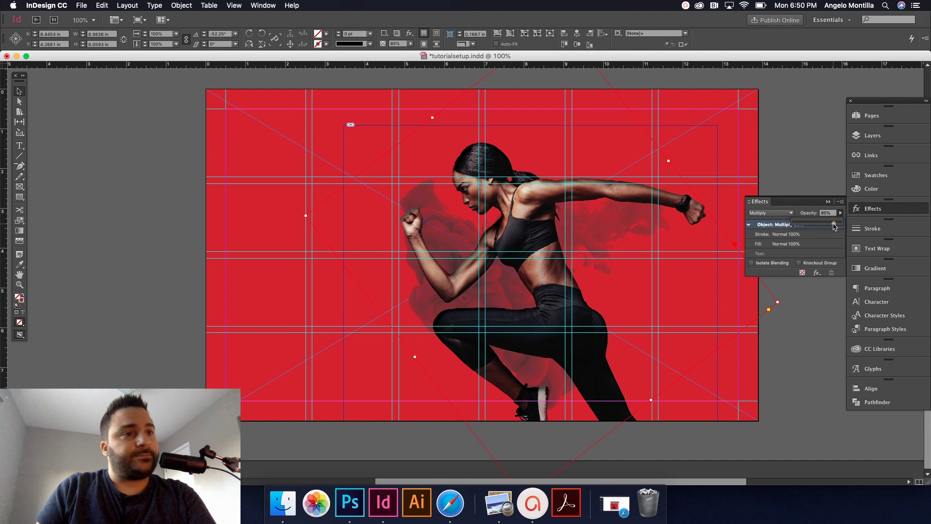
{"action": "left_click", "coordinate": [829, 201]}
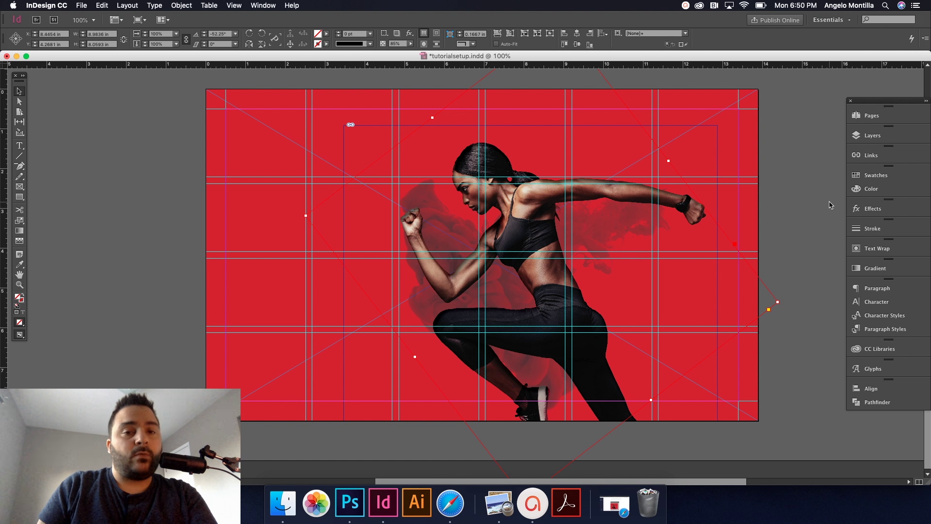
Paste a copy of the smoke image in place and move it behind the runner's back, at about X 9.62 in, Y 4.71 in.
{"action": "left_click", "coordinate": [534, 264]}
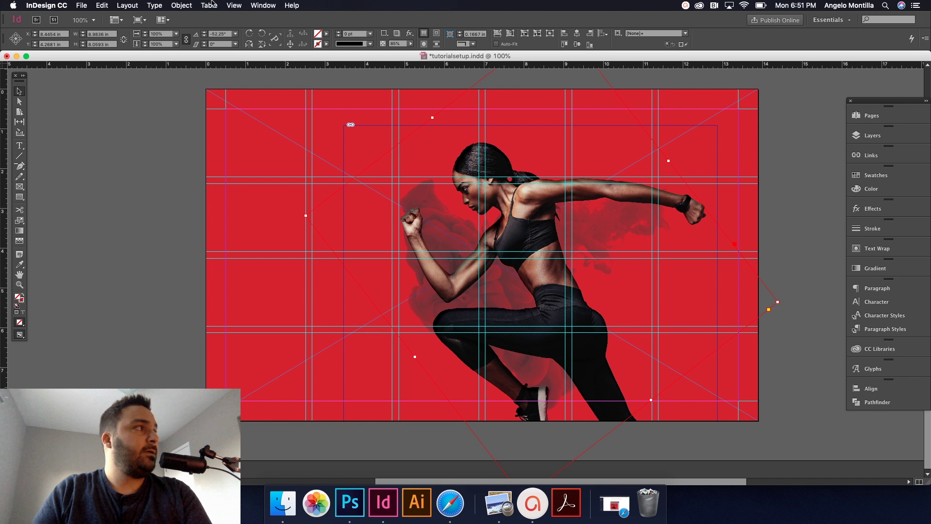
{"action": "left_click", "coordinate": [102, 5]}
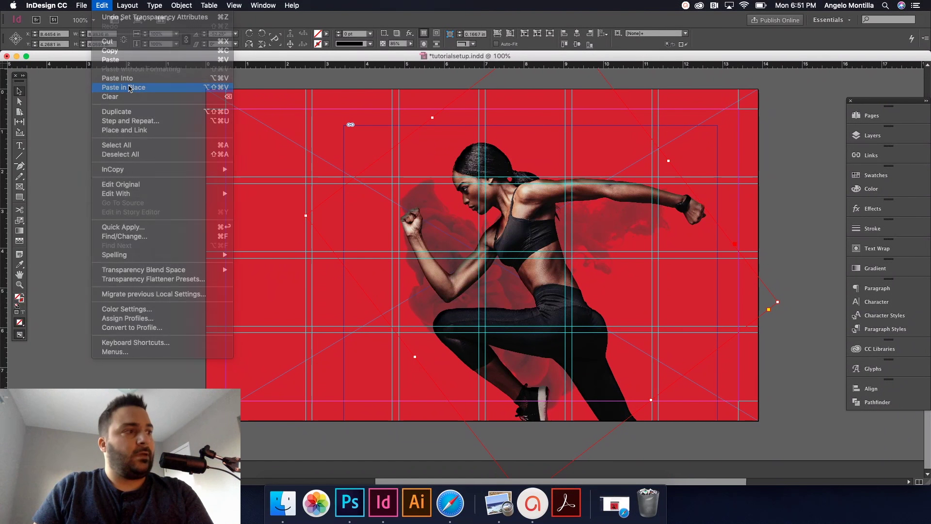
{"action": "left_click", "coordinate": [130, 88]}
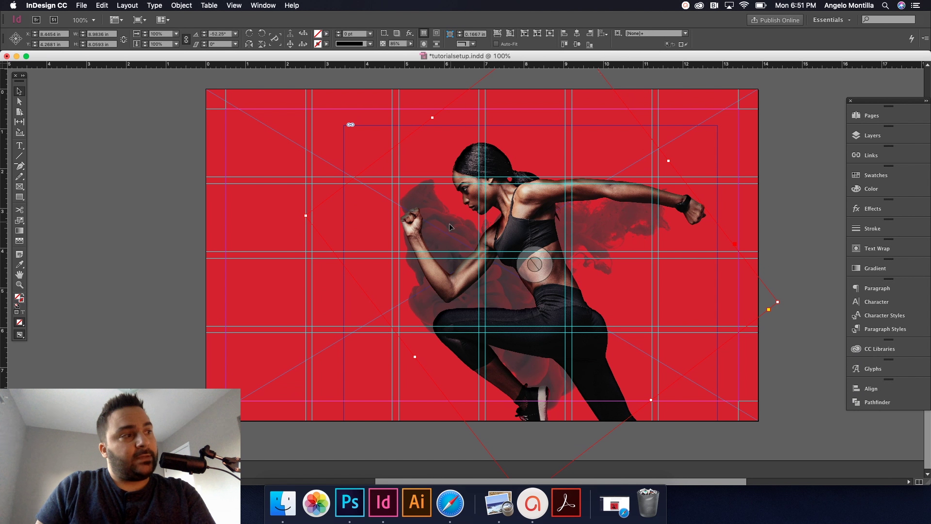
{"action": "left_click_drag", "start_coordinate": [450, 233], "coordinate": [493, 244]}
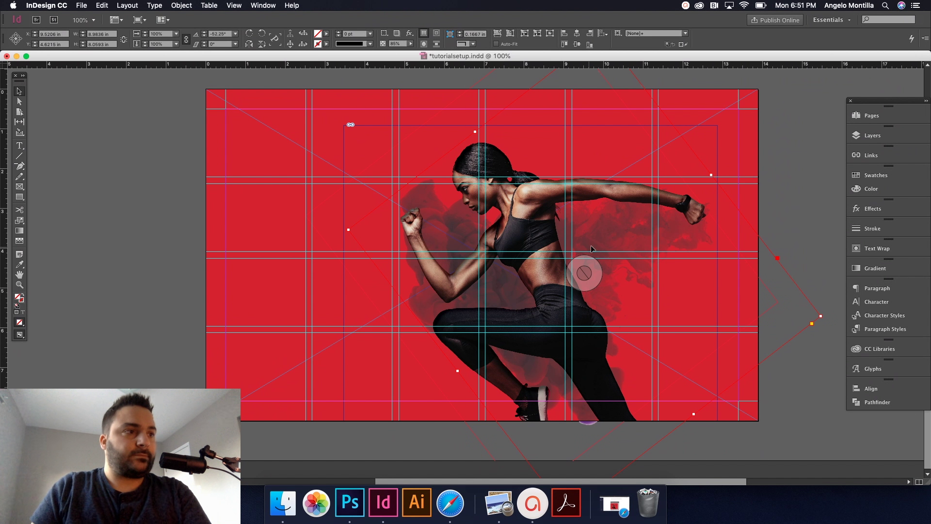
{"action": "left_click_drag", "start_coordinate": [620, 236], "coordinate": [609, 243]}
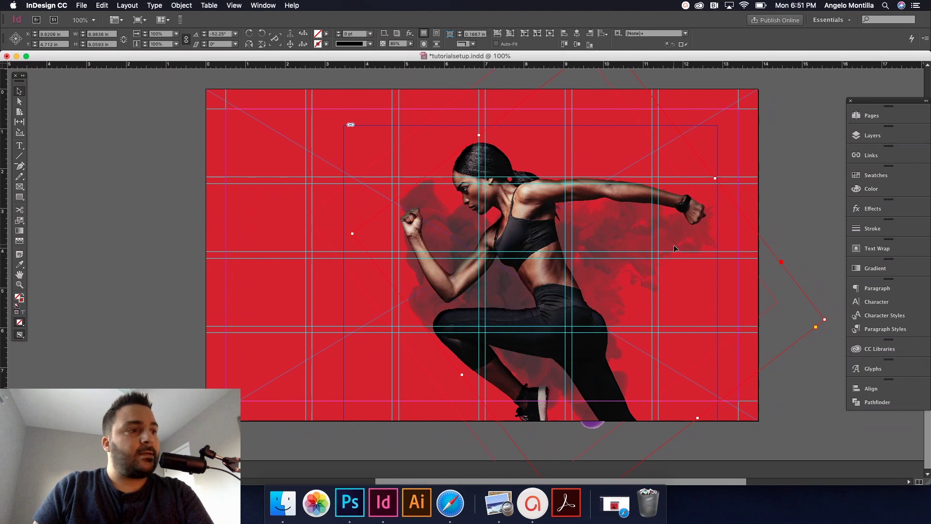
Rotate the smoke copy to about -43° and preview the page without guides or frame edges.
{"action": "left_click", "coordinate": [831, 321]}
{"action": "left_click", "coordinate": [828, 319]}
{"action": "left_click_drag", "start_coordinate": [826, 318], "coordinate": [828, 278]}
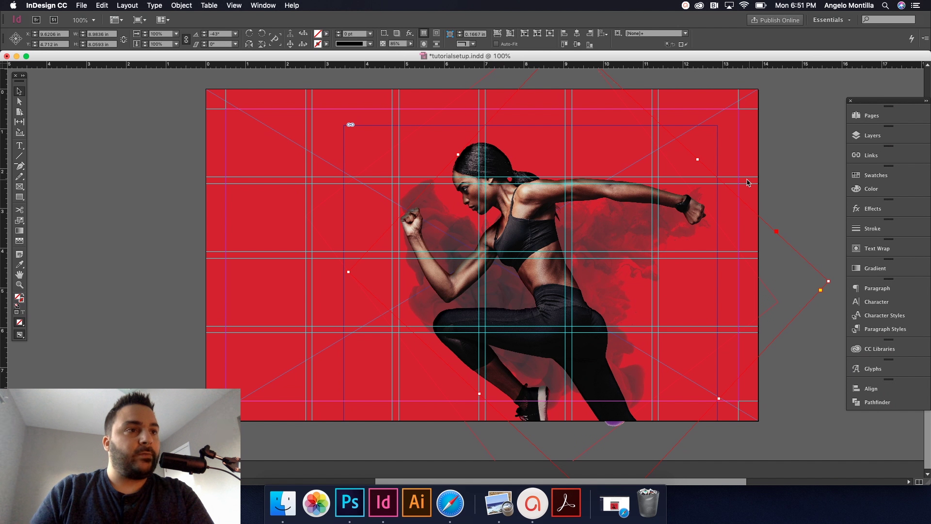
{"action": "left_click", "coordinate": [773, 175]}
{"action": "key", "text": "w"}
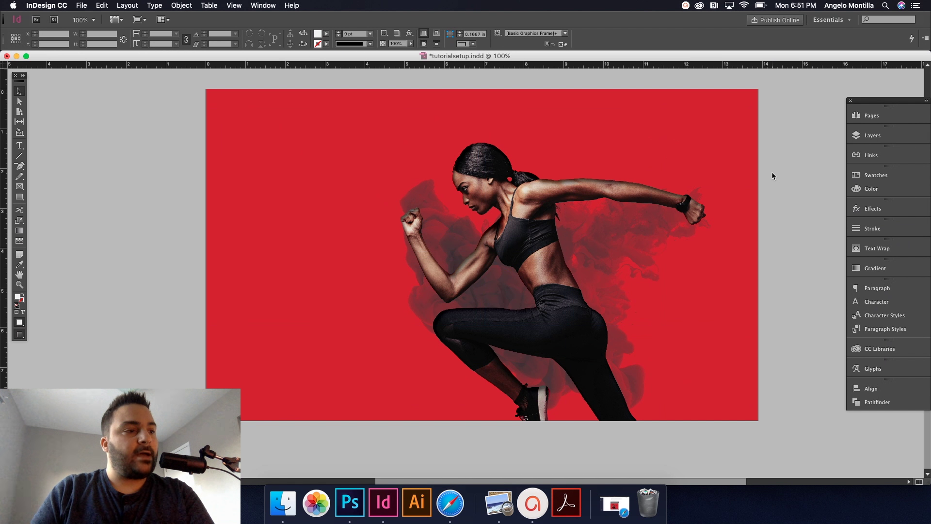
Shift the smoke copy slightly up toward the outstretched arm and rotate it to about -37°.
{"action": "left_click", "coordinate": [572, 233]}
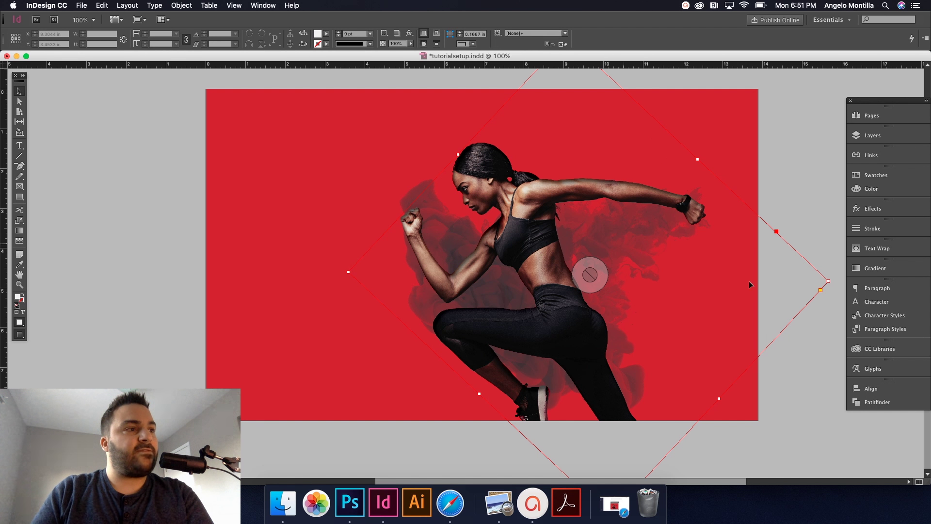
{"action": "left_click_drag", "start_coordinate": [831, 277], "coordinate": [837, 310]}
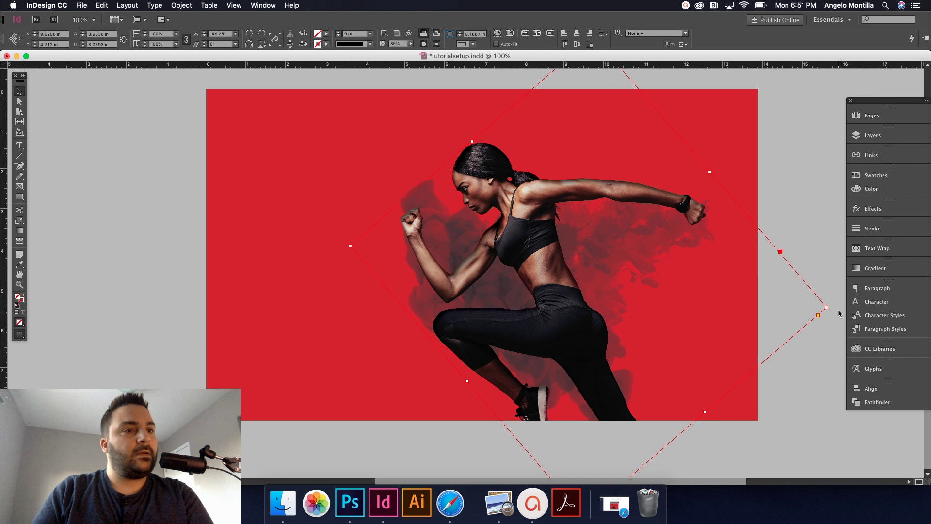
{"action": "left_click_drag", "start_coordinate": [829, 308], "coordinate": [832, 278]}
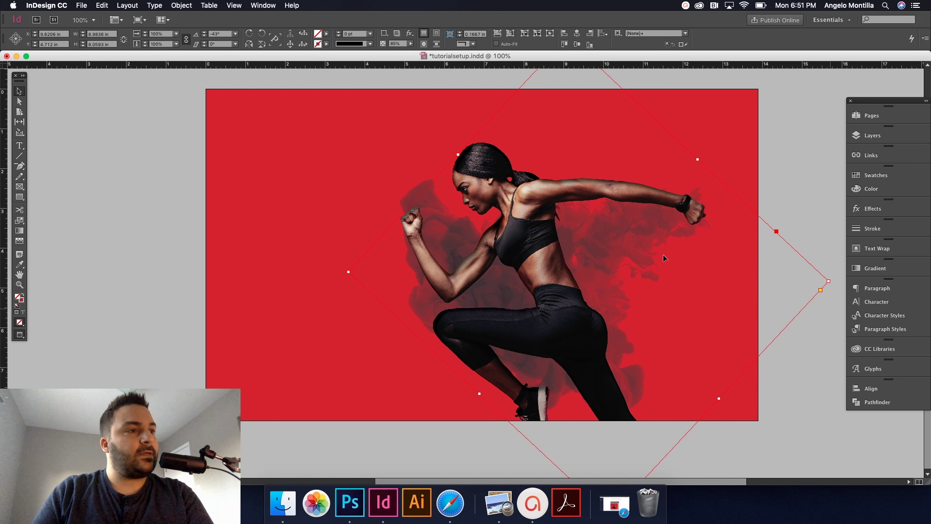
{"action": "left_click_drag", "start_coordinate": [636, 251], "coordinate": [641, 246]}
{"action": "left_click_drag", "start_coordinate": [841, 274], "coordinate": [839, 240]}
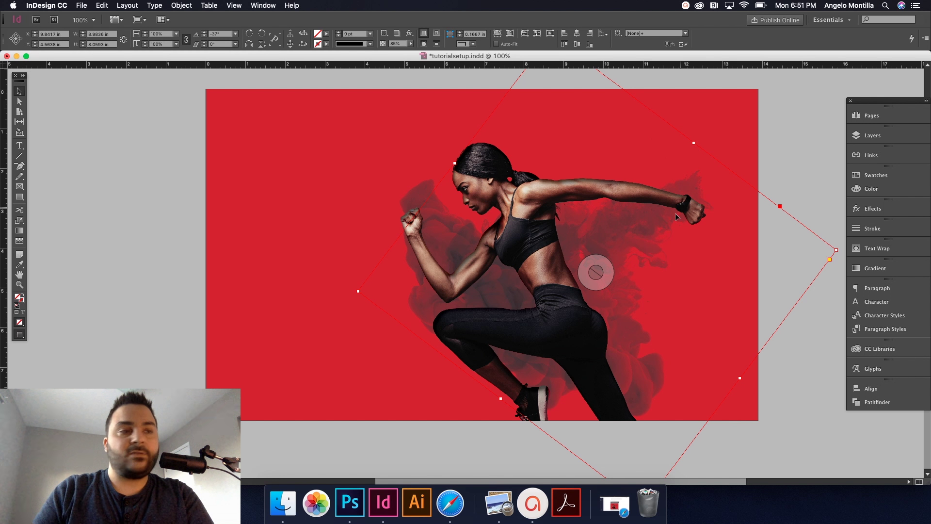
{"action": "left_click", "coordinate": [804, 164]}
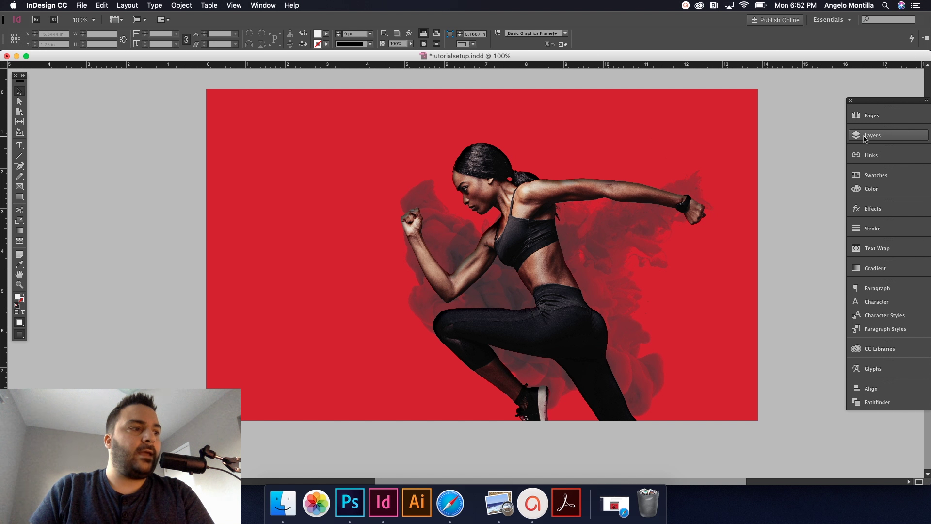
Unlock the smoke layer and return to the normal view with guides and frame edges.
{"action": "left_click", "coordinate": [884, 137]}
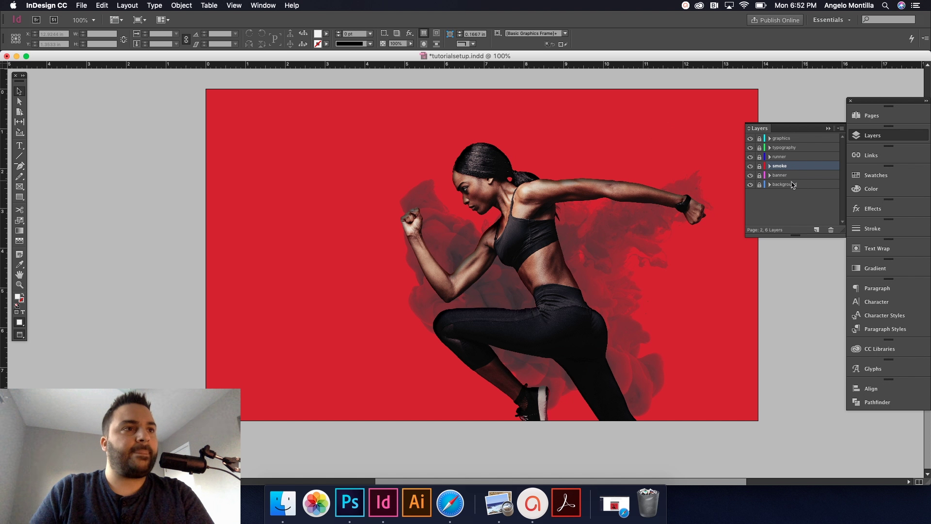
{"action": "left_click", "coordinate": [759, 165]}
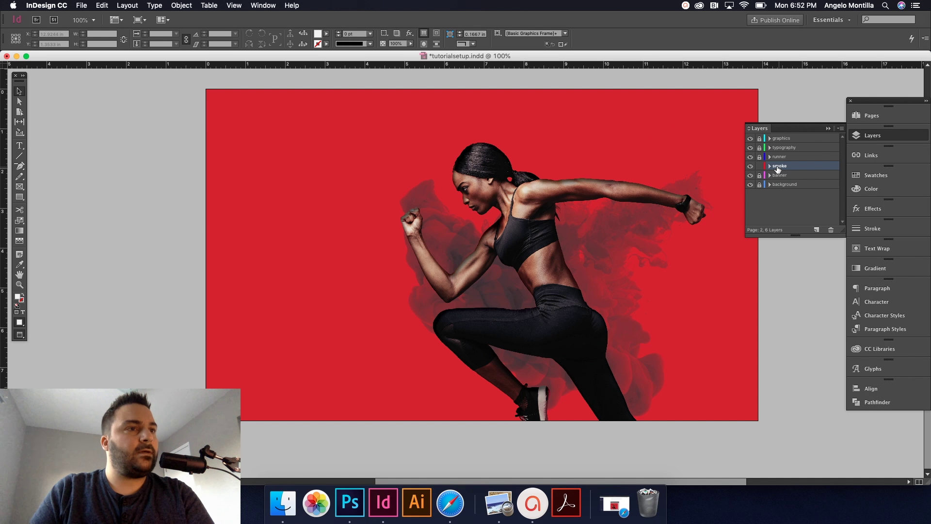
{"action": "key", "text": "super+a"}
{"action": "left_click", "coordinate": [212, 197]}
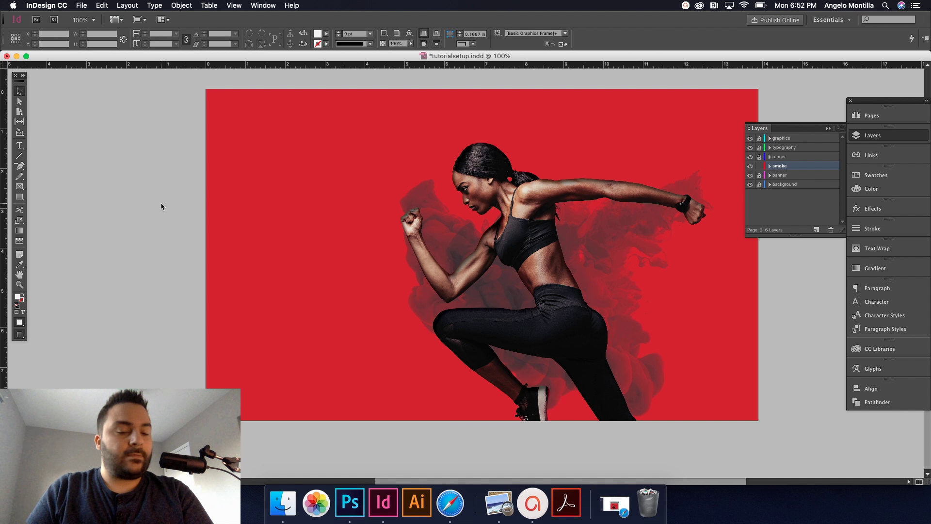
{"action": "key", "text": "w"}
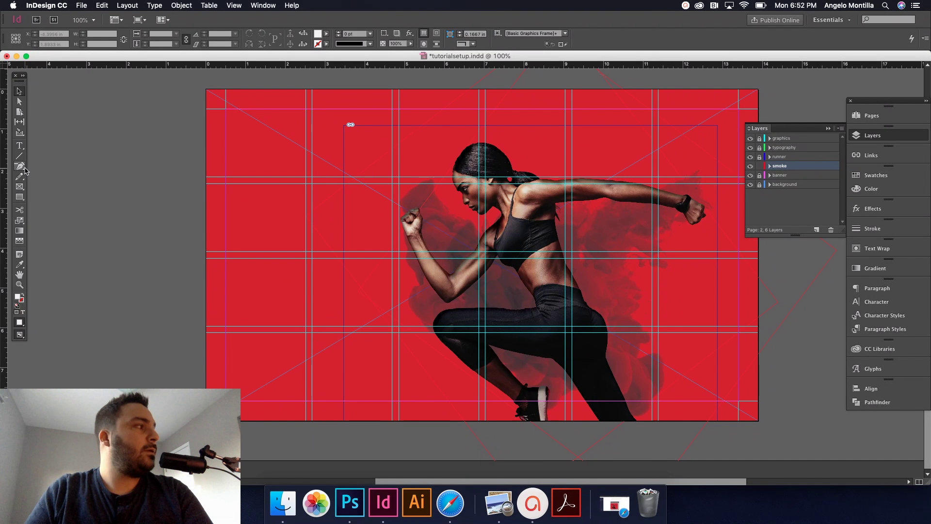
Draw a rectangular frame about 7.56 in wide and 6.6 in high around the runner on the smoke layer.
{"action": "left_click", "coordinate": [20, 187]}
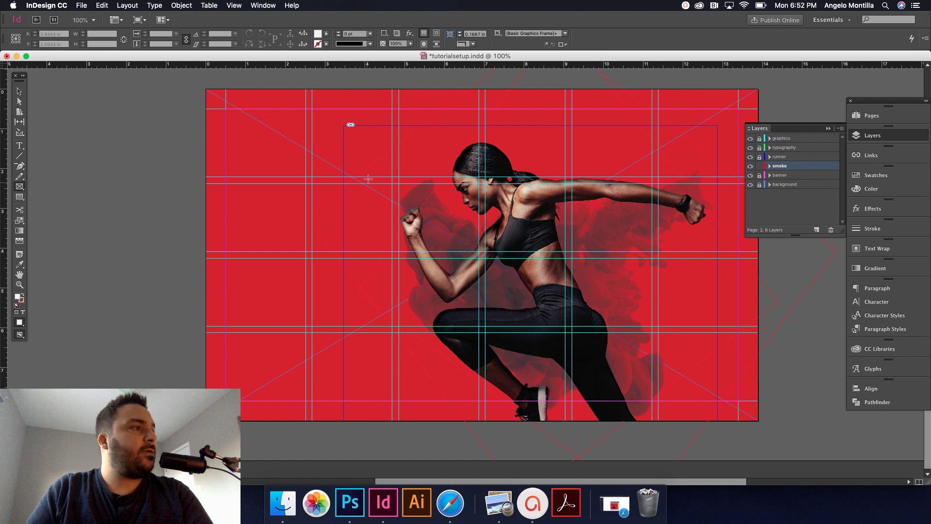
{"action": "mouse_move", "coordinate": [392, 138]}
{"action": "left_mouse_down"}
{"action": "mouse_move", "coordinate": [531, 274]}
{"action": "mouse_move", "coordinate": [626, 326]}
{"action": "mouse_move", "coordinate": [693, 386]}
{"action": "mouse_move", "coordinate": [693, 401]}
{"action": "left_mouse_up"}
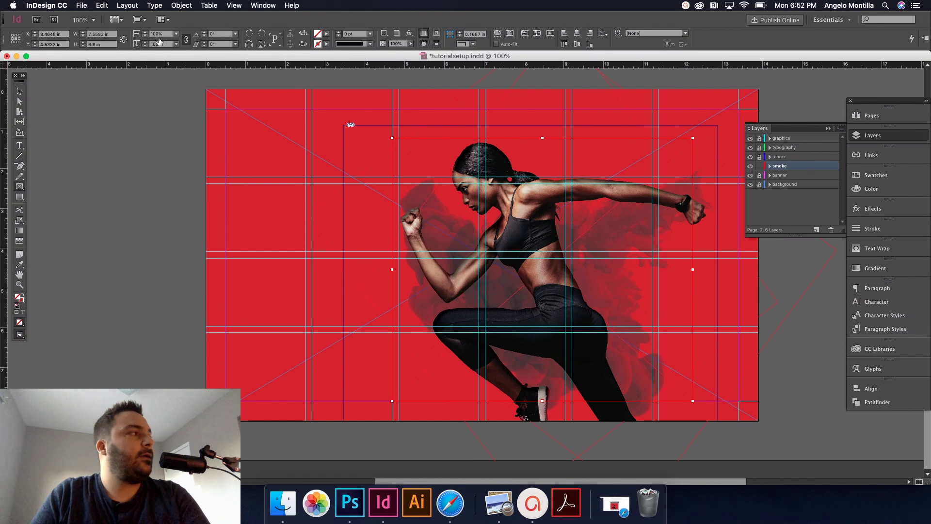
{"action": "left_click", "coordinate": [19, 91]}
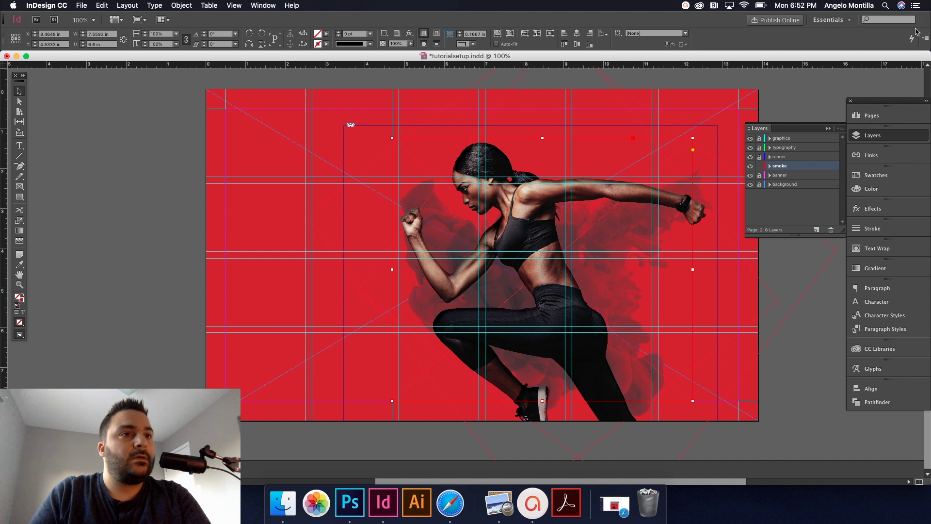
Give the rectangular frame a 1 pt stroke in the [Paper] swatch and check it without guides.
{"action": "left_click", "coordinate": [873, 230]}
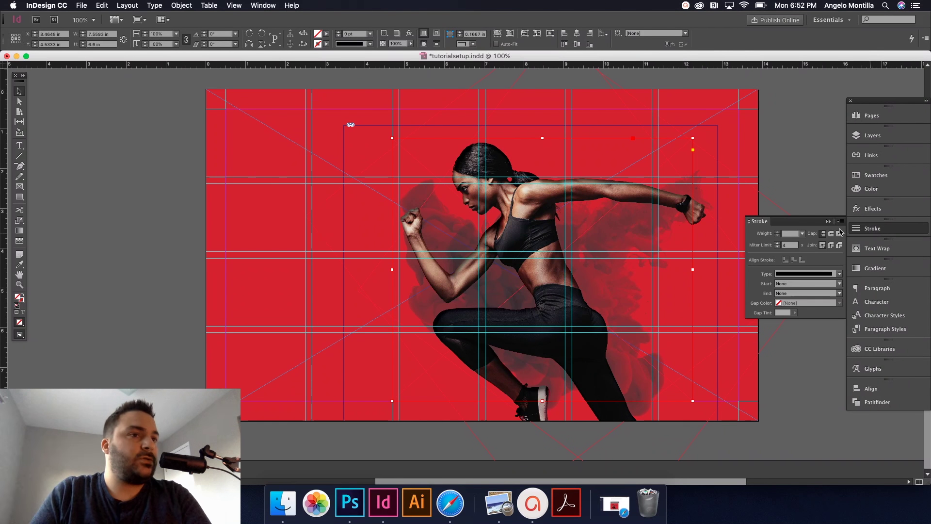
{"action": "left_click", "coordinate": [802, 233]}
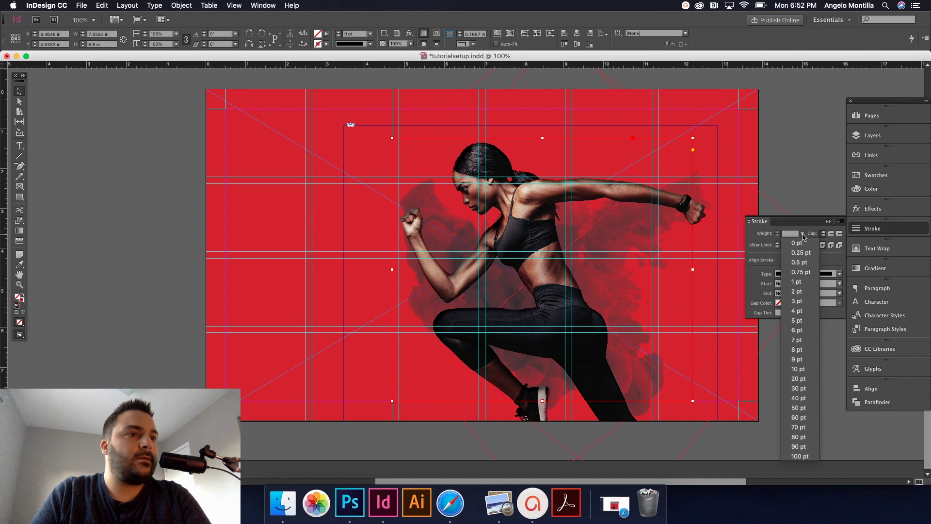
{"action": "left_click", "coordinate": [805, 279]}
{"action": "left_click", "coordinate": [876, 175]}
{"action": "left_click", "coordinate": [768, 208]}
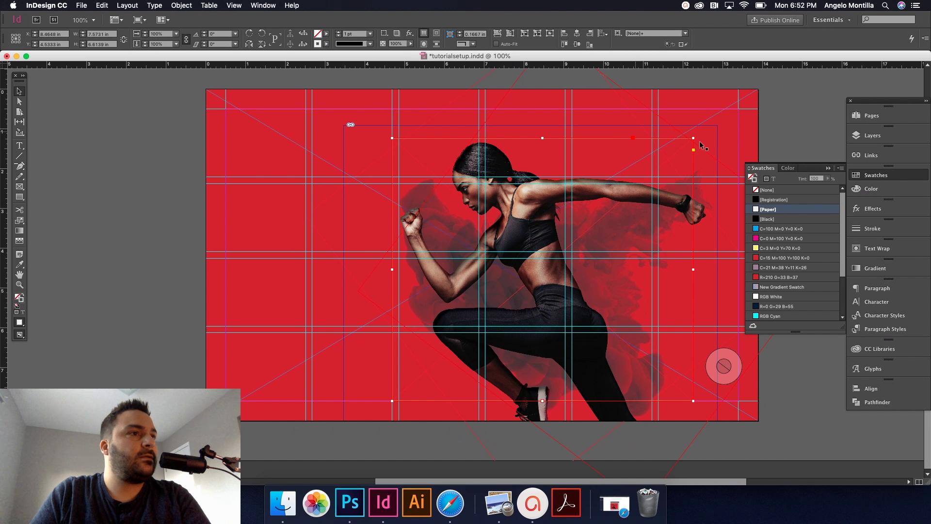
{"action": "left_click", "coordinate": [801, 134]}
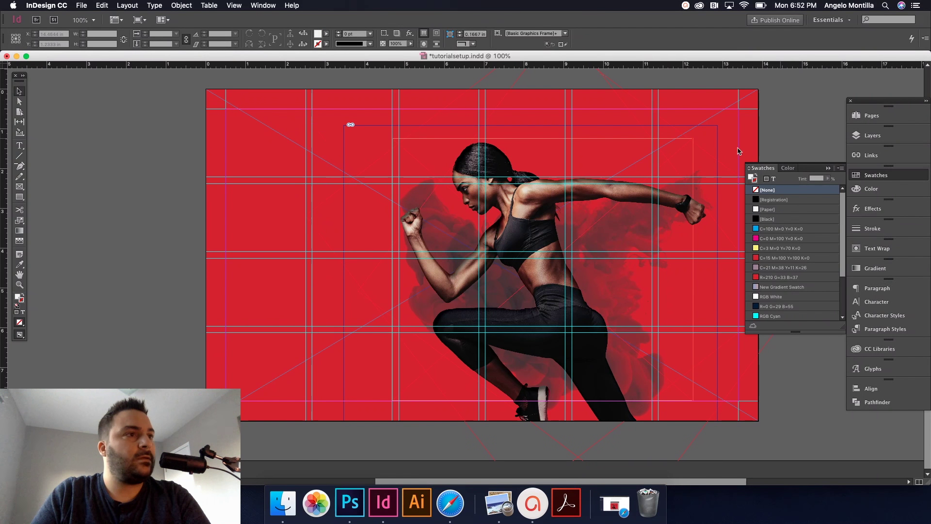
{"action": "key", "text": "w"}
{"action": "key", "text": "w"}
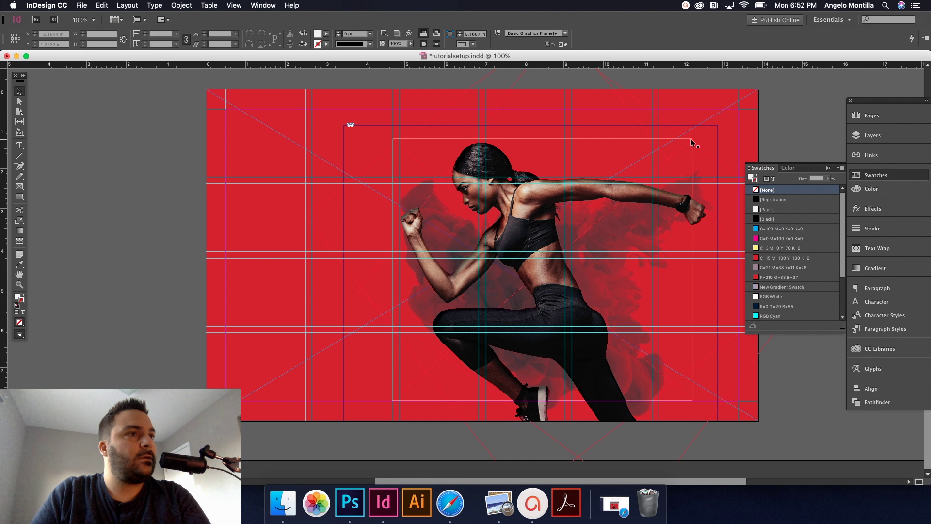
Set the blending mode of the white outlined frame to Screen.
{"action": "left_click", "coordinate": [690, 140]}
{"action": "left_click", "coordinate": [872, 208]}
{"action": "left_click", "coordinate": [771, 213]}
{"action": "left_click", "coordinate": [766, 229]}
{"action": "left_click", "coordinate": [793, 175]}
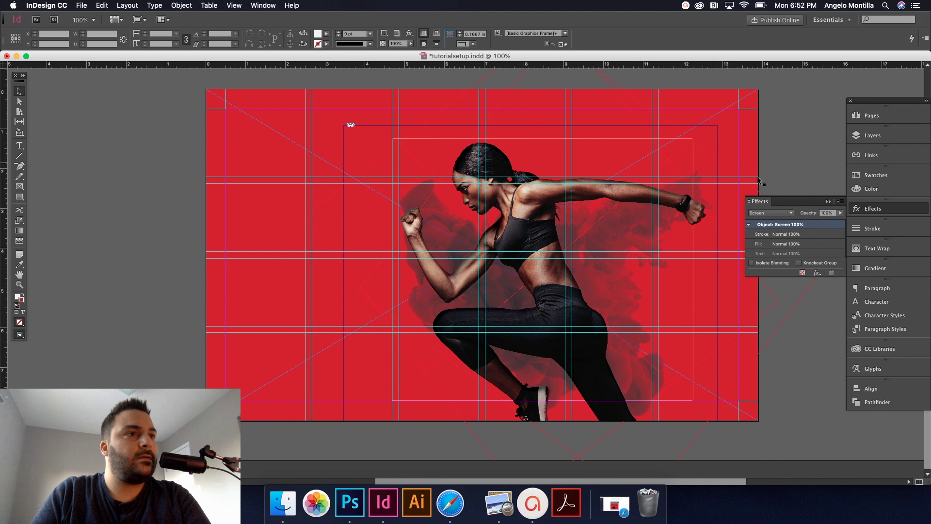
Set the white frame's stroke weight to 2 pt and preview the page without guides.
{"action": "left_click", "coordinate": [882, 227]}
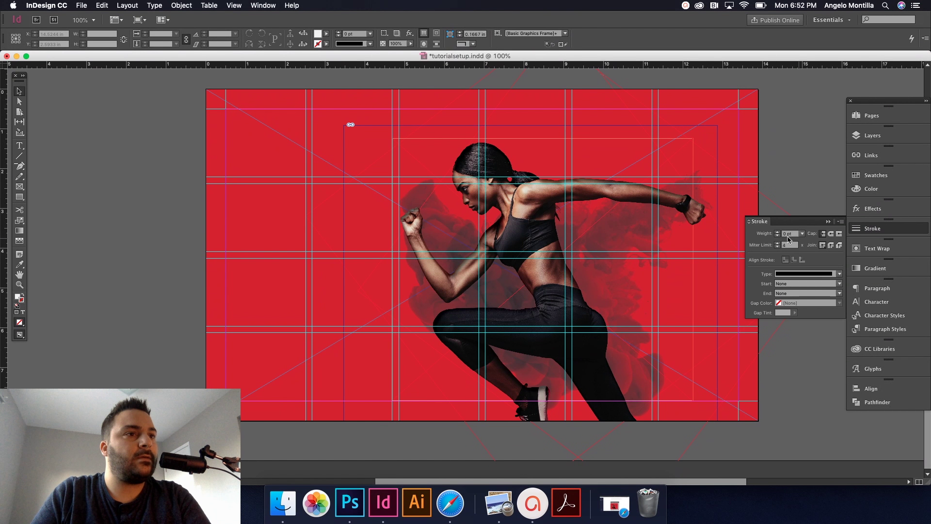
{"action": "left_click", "coordinate": [692, 165]}
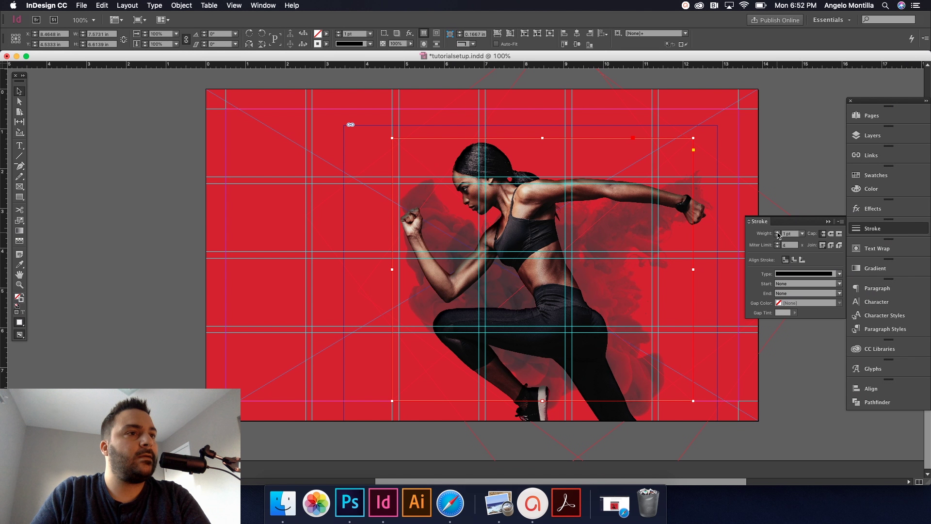
{"action": "left_click", "coordinate": [788, 156]}
{"action": "key", "text": "w"}
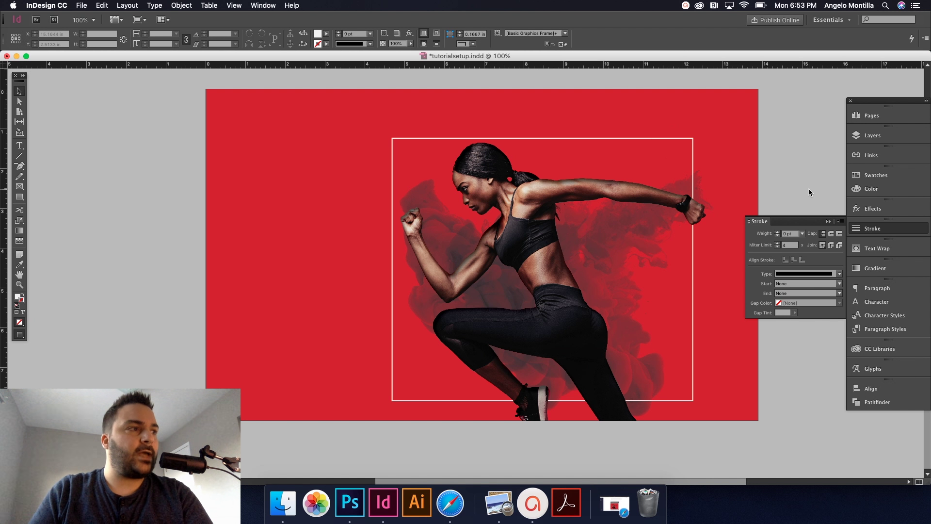
Lower the white frame's top edge to just below the top of the runner's head, making the frame about 6.1 in high.
{"action": "left_click", "coordinate": [557, 139]}
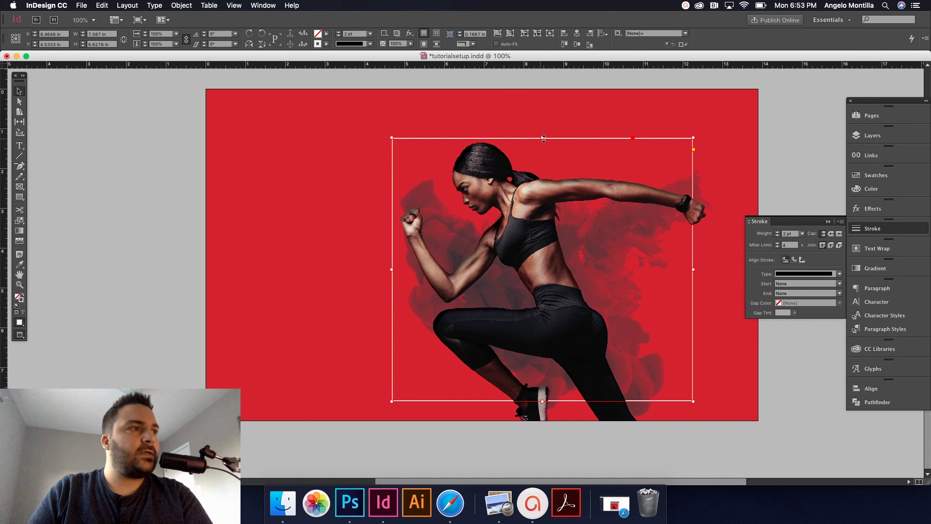
{"action": "left_click_drag", "start_coordinate": [544, 142], "coordinate": [698, 162]}
{"action": "left_click", "coordinate": [688, 150]}
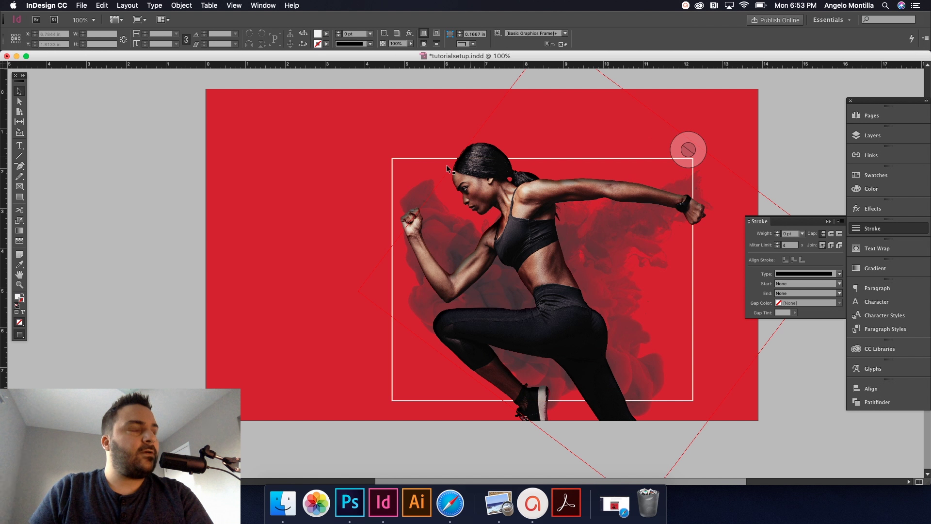
{"action": "left_click", "coordinate": [687, 147]}
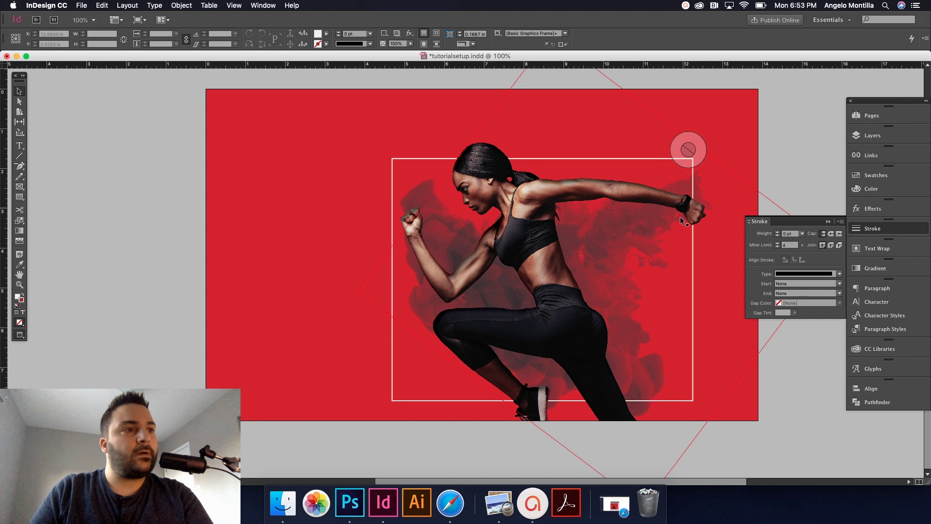
{"action": "left_click", "coordinate": [688, 150]}
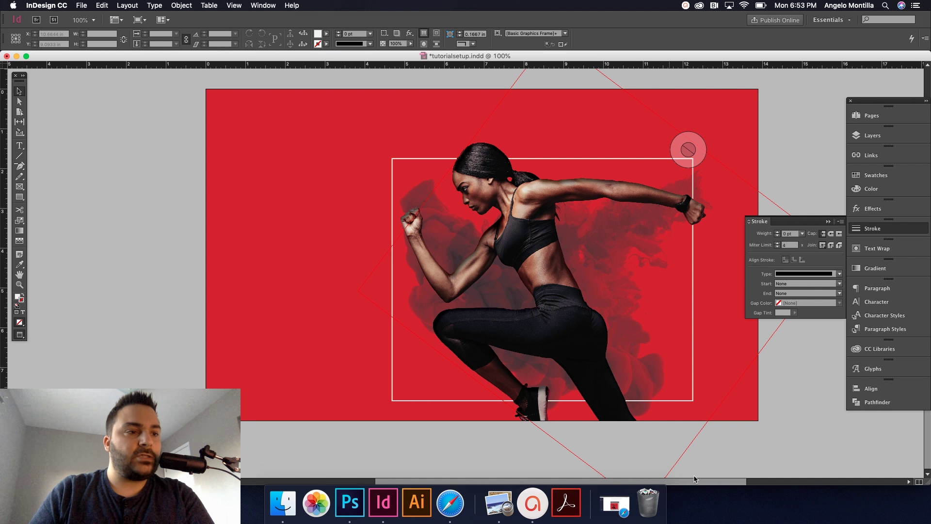
Cut the white frame at its two lower corners so the bottom edge becomes a separate line, and select the remaining path.
{"action": "scroll", "coordinate": [700, 384], "scroll_direction": "left", "scroll_amount": 3}
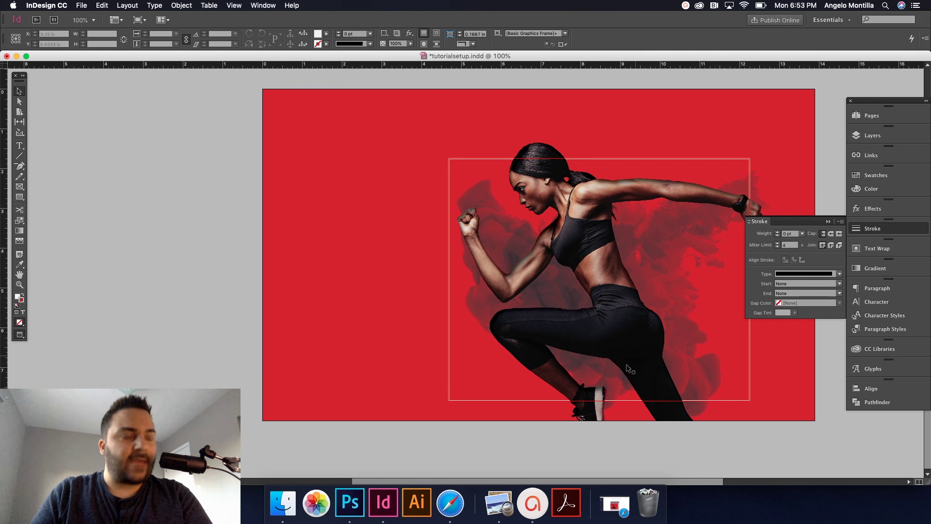
{"action": "left_click", "coordinate": [828, 221]}
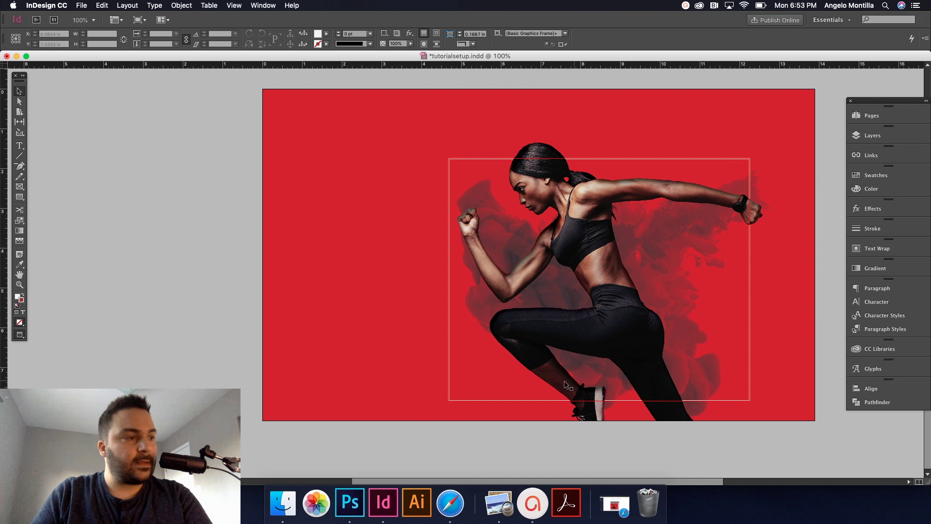
{"action": "scroll", "coordinate": [534, 386], "scroll_direction": "up", "scroll_amount": 1}
{"action": "scroll", "coordinate": [532, 395], "scroll_direction": "up", "scroll_amount": 1}
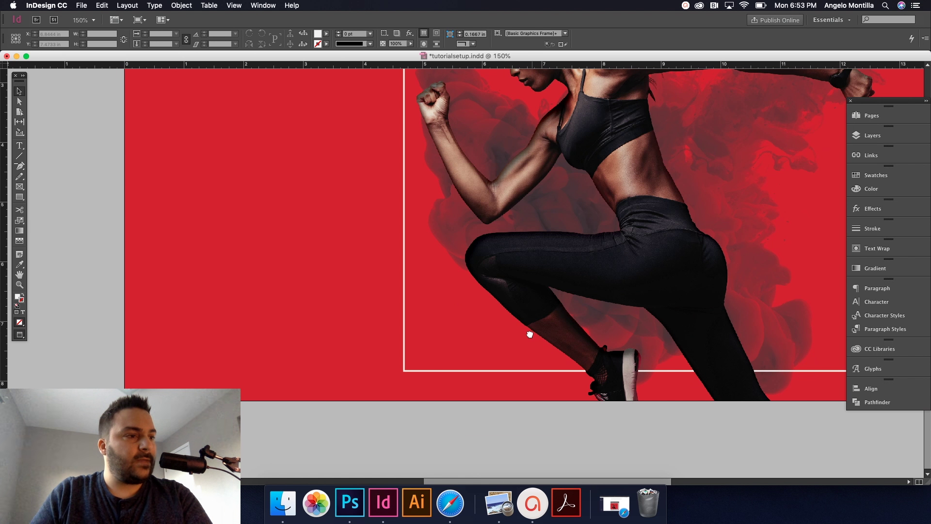
{"action": "scroll", "coordinate": [397, 376], "scroll_direction": "up", "scroll_amount": 1}
{"action": "scroll", "coordinate": [405, 375], "scroll_direction": "up", "scroll_amount": 2}
{"action": "scroll", "coordinate": [533, 291], "scroll_direction": "right", "scroll_amount": 10}
{"action": "left_click", "coordinate": [665, 362]}
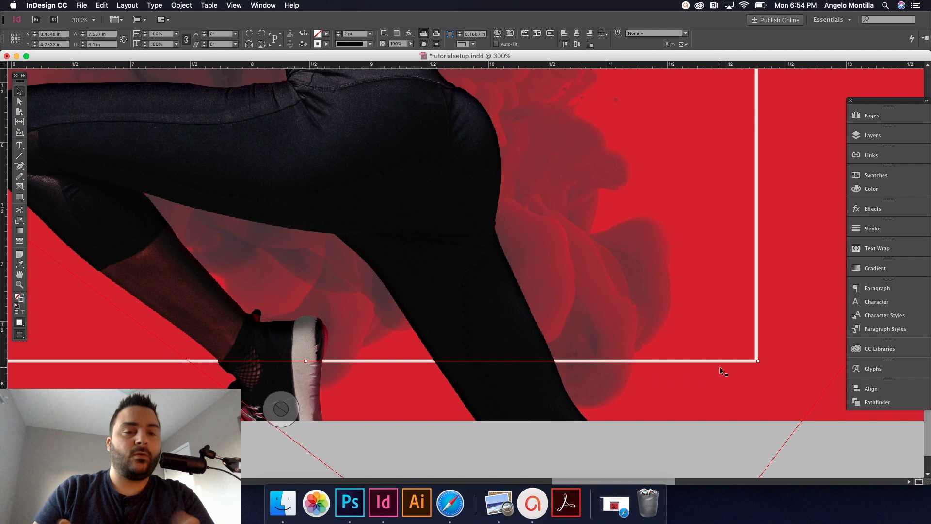
Examine the smoke layer's contents by toggling the visibility of the path and the line to identify each part of the frame.
{"action": "left_click", "coordinate": [872, 135]}
{"action": "left_click", "coordinate": [751, 175]}
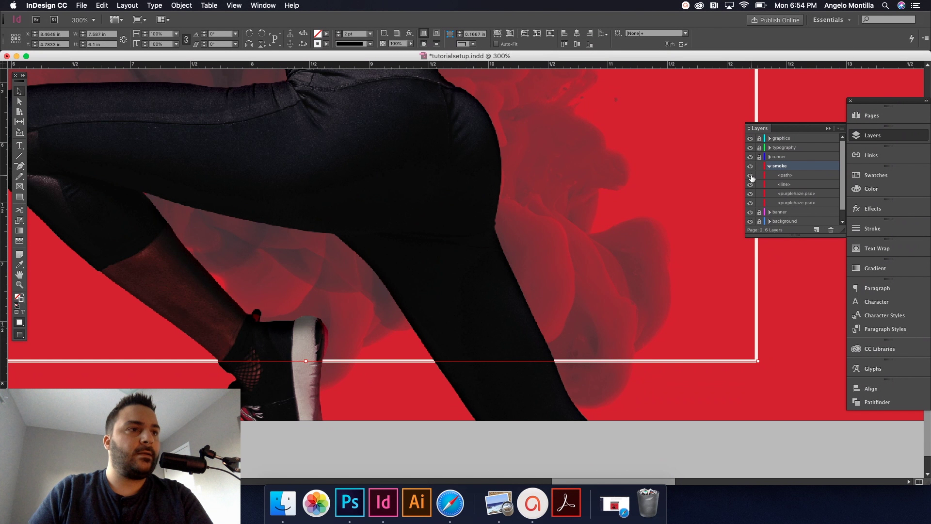
{"action": "left_click", "coordinate": [751, 178]}
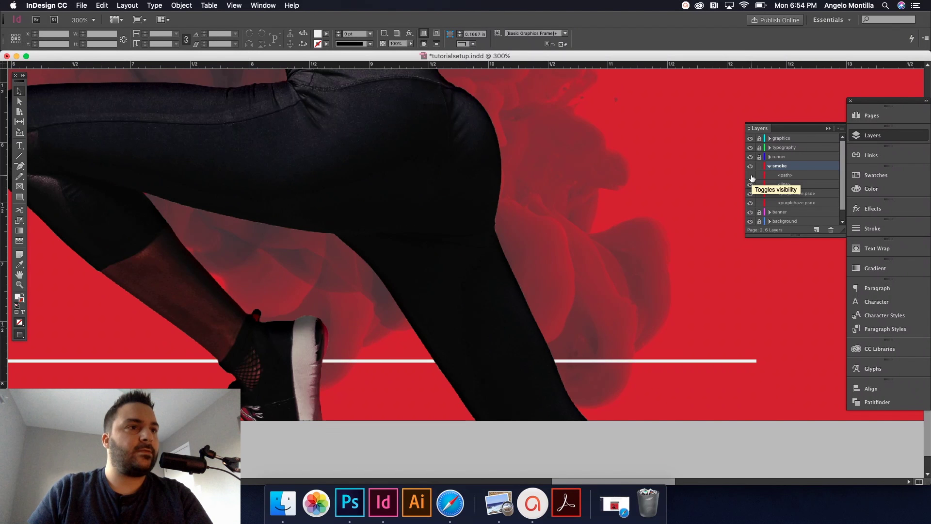
{"action": "left_click", "coordinate": [750, 185]}
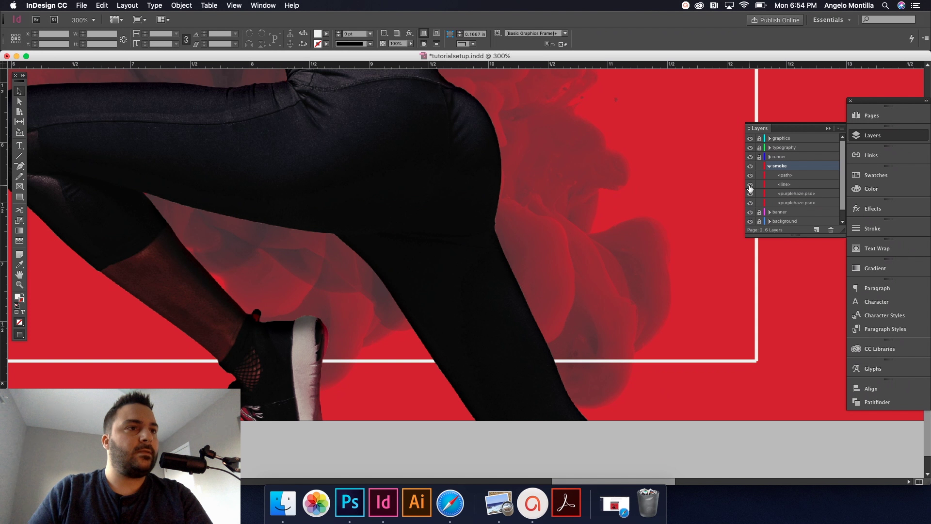
{"action": "left_click", "coordinate": [750, 189]}
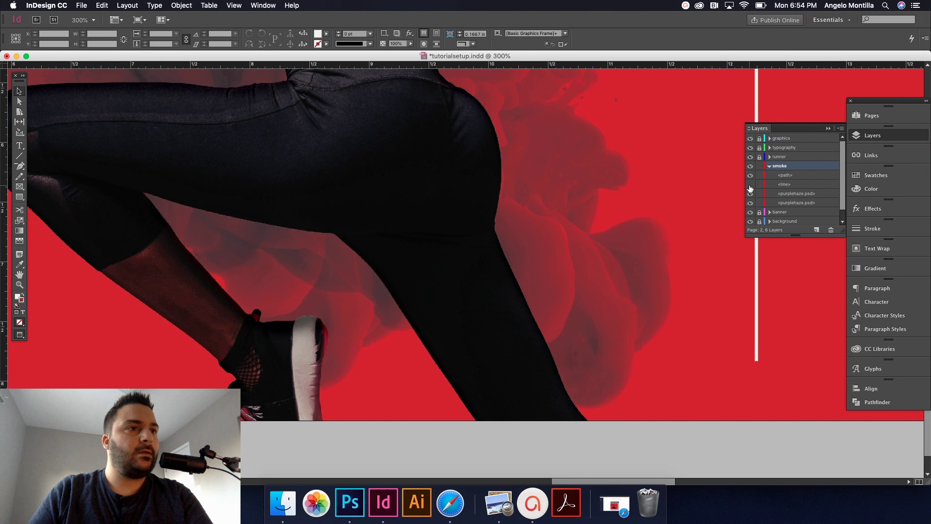
{"action": "left_click", "coordinate": [750, 188]}
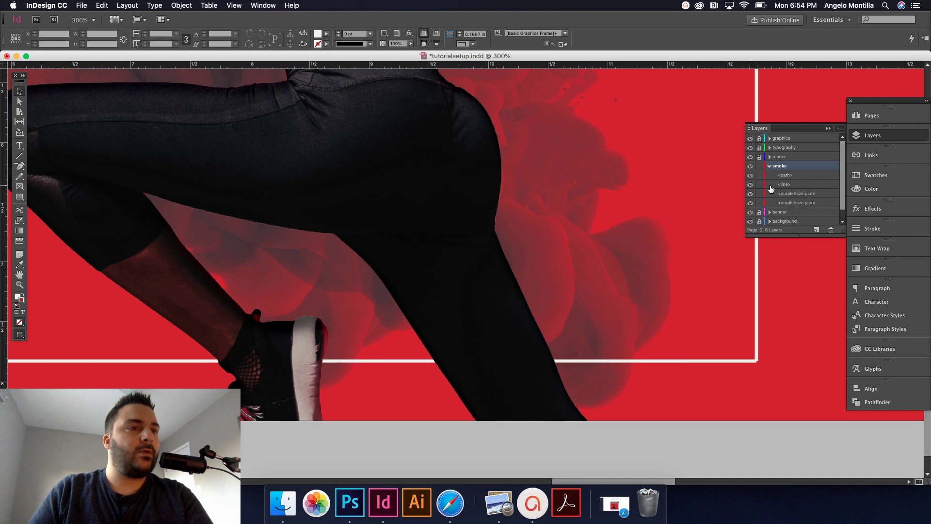
Unlock the runner layer and move the line from the smoke layer into it, above the runner image.
{"action": "left_click", "coordinate": [789, 185]}
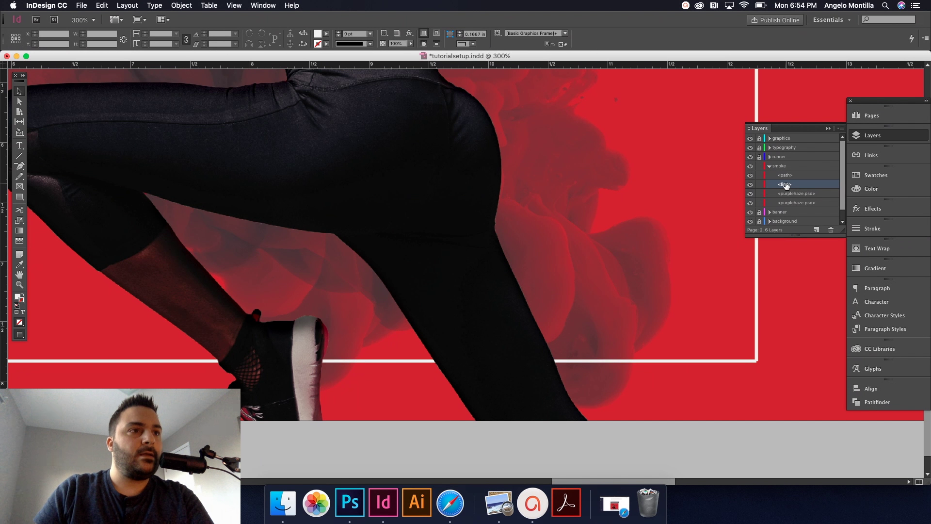
{"action": "mouse_move", "coordinate": [783, 185]}
{"action": "left_mouse_down"}
{"action": "mouse_move", "coordinate": [783, 160]}
{"action": "mouse_move", "coordinate": [779, 185]}
{"action": "left_mouse_up"}
{"action": "left_click", "coordinate": [759, 157]}
{"action": "left_click", "coordinate": [770, 157]}
{"action": "left_click_drag", "start_coordinate": [785, 190], "coordinate": [790, 174]}
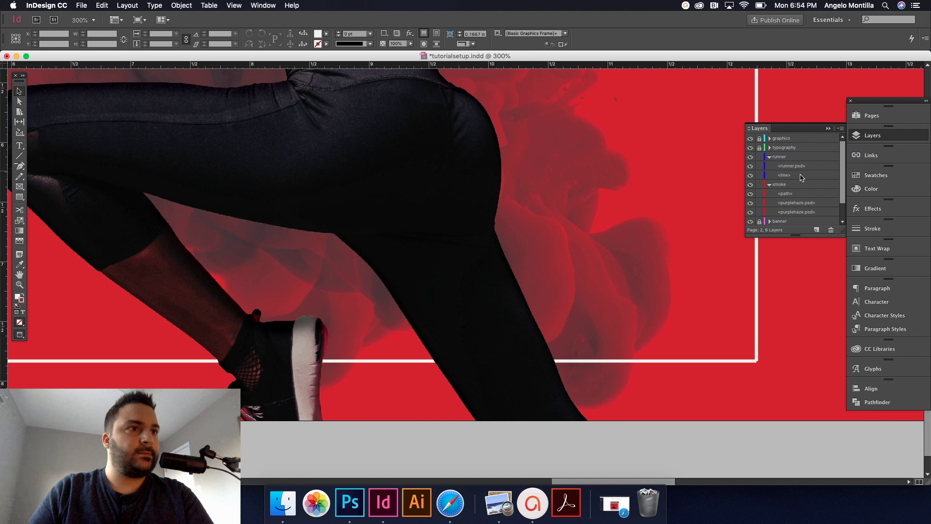
{"action": "left_click_drag", "start_coordinate": [786, 176], "coordinate": [785, 164]}
{"action": "left_click", "coordinate": [419, 245]}
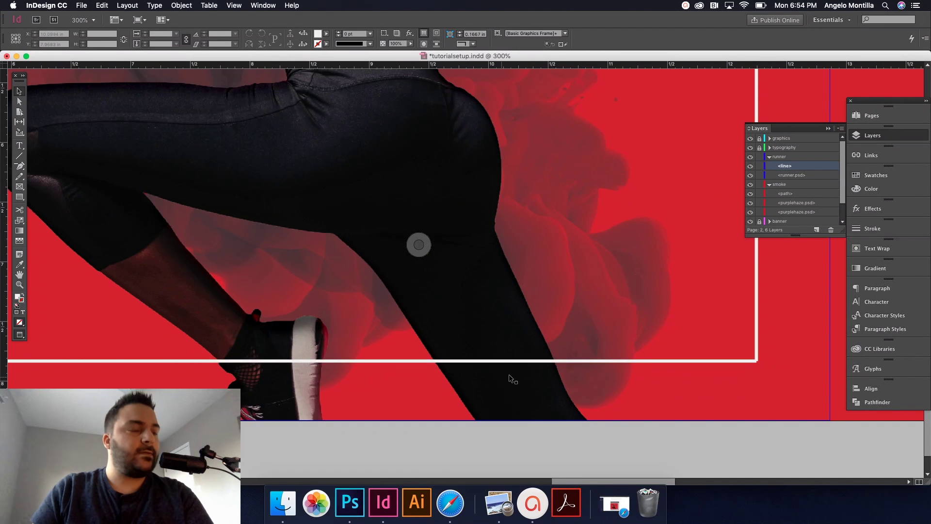
Try moving the bottom line down to about Y 8.01 in, and undo the move.
{"action": "left_click", "coordinate": [605, 361]}
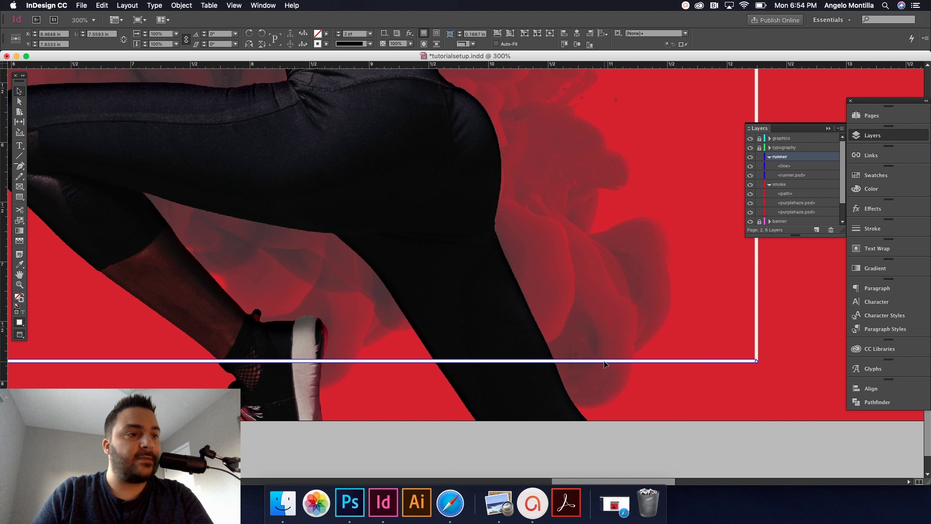
{"action": "left_click_drag", "start_coordinate": [705, 364], "coordinate": [705, 383]}
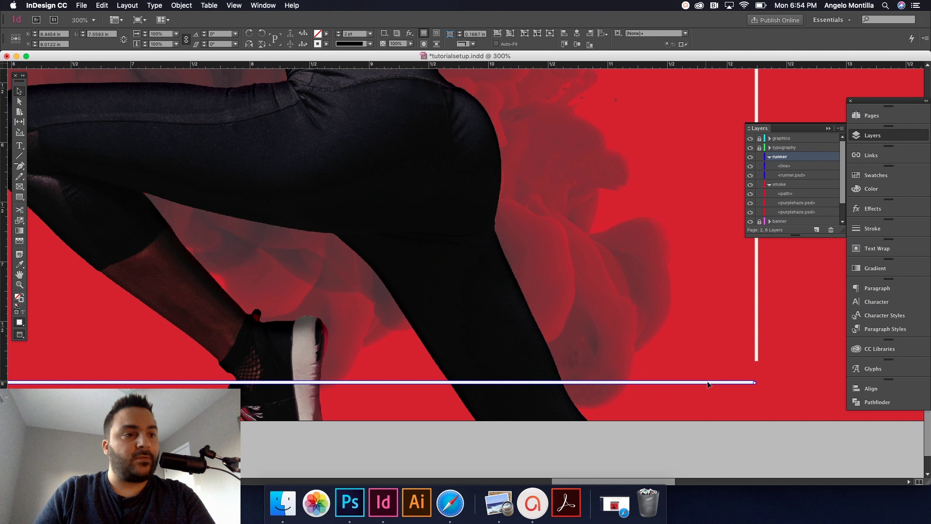
{"action": "key", "text": "super+z"}
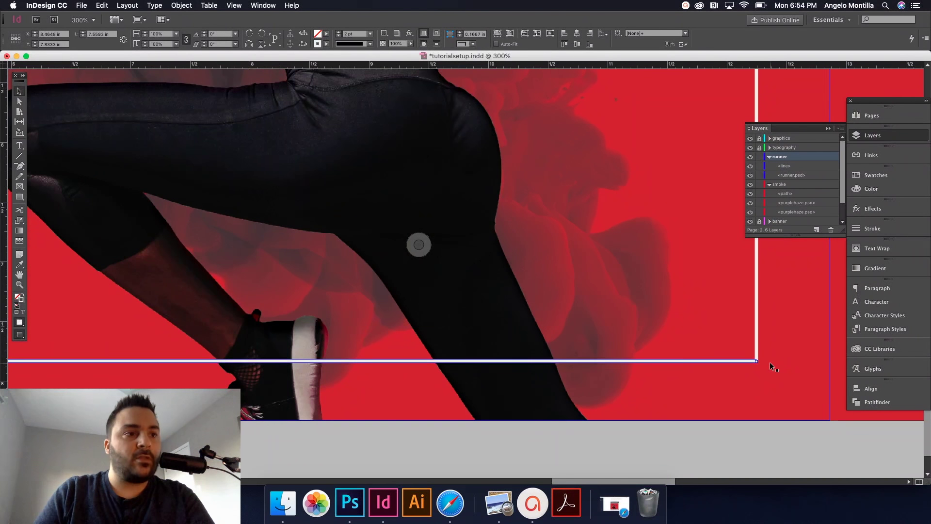
Extend the right end of the bottom line to the outer edge of the frame's vertical side, closing the corner.
{"action": "scroll", "coordinate": [770, 362], "scroll_direction": "up", "scroll_amount": 6}
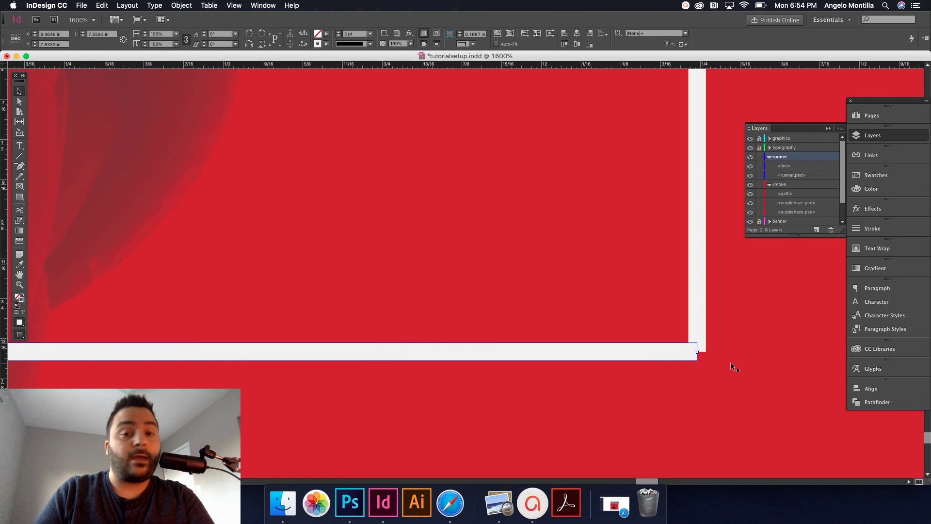
{"action": "left_click_drag", "start_coordinate": [697, 352], "coordinate": [705, 352]}
{"action": "left_click", "coordinate": [728, 385]}
Extend the left end of the bottom line to the outer edge of the frame's left side, closing the corner.
{"action": "scroll", "coordinate": [642, 389], "scroll_direction": "left", "scroll_amount": 10}
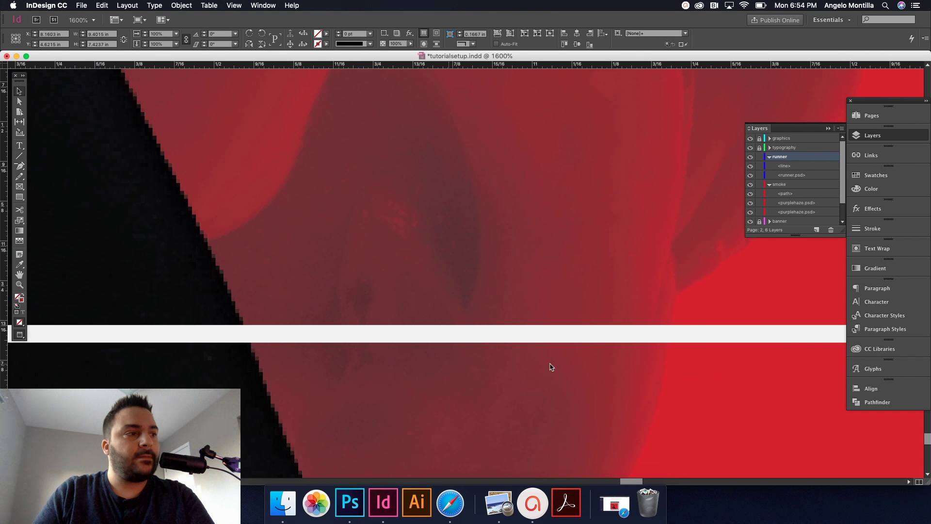
{"action": "scroll", "coordinate": [552, 367], "scroll_direction": "left", "scroll_amount": 10}
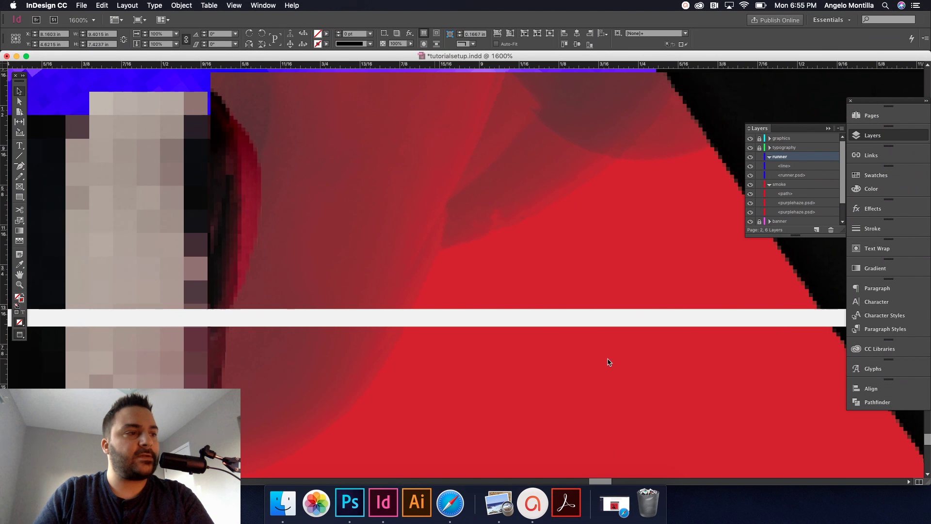
{"action": "key", "text": "super+minus"}
{"action": "key", "text": "super+minus"}
{"action": "key", "text": "super+minus"}
{"action": "scroll", "coordinate": [607, 358], "scroll_direction": "left", "scroll_amount": 10}
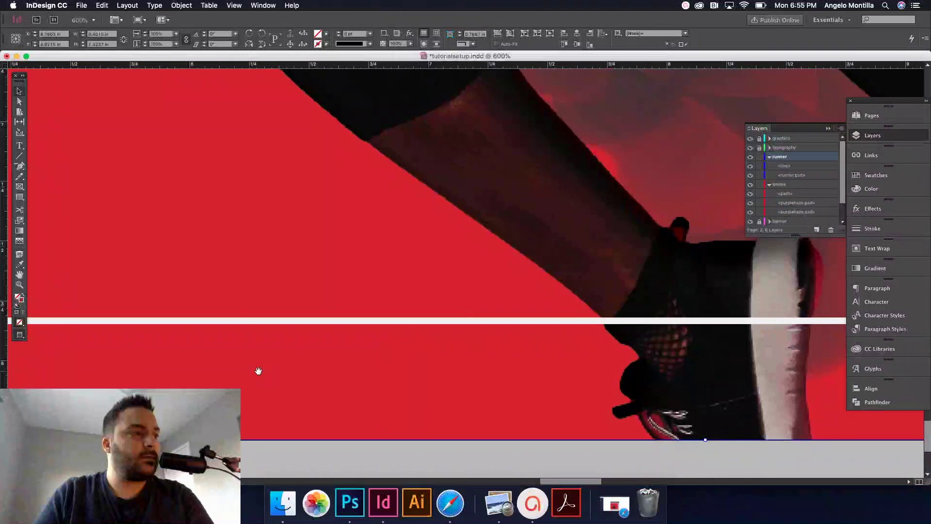
{"action": "scroll", "coordinate": [259, 370], "scroll_direction": "left", "scroll_amount": 10}
{"action": "left_click", "coordinate": [344, 316]}
{"action": "left_click_drag", "start_coordinate": [340, 315], "coordinate": [337, 316]}
{"action": "left_click", "coordinate": [485, 252]}
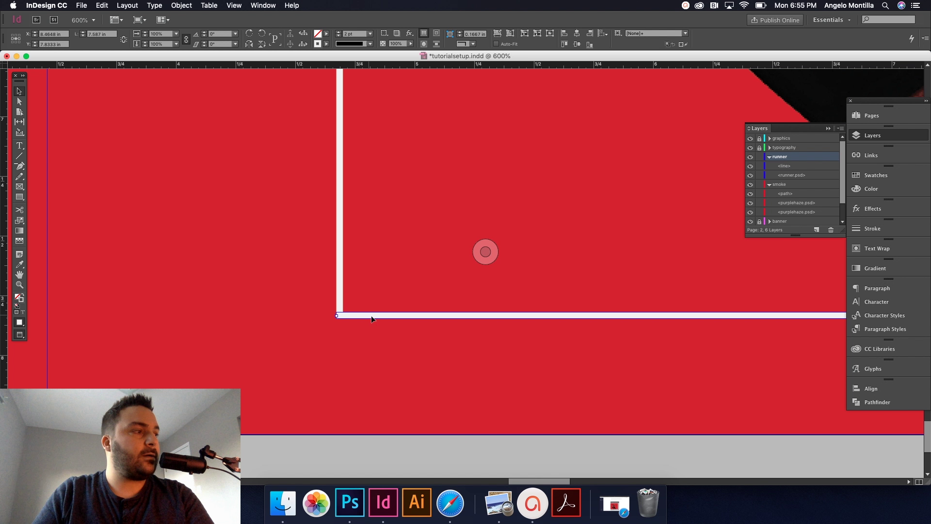
Examine the closed lower-left corner and the whole frame, selecting the frame path to see how it fits with the bottom line.
{"action": "left_click", "coordinate": [349, 318]}
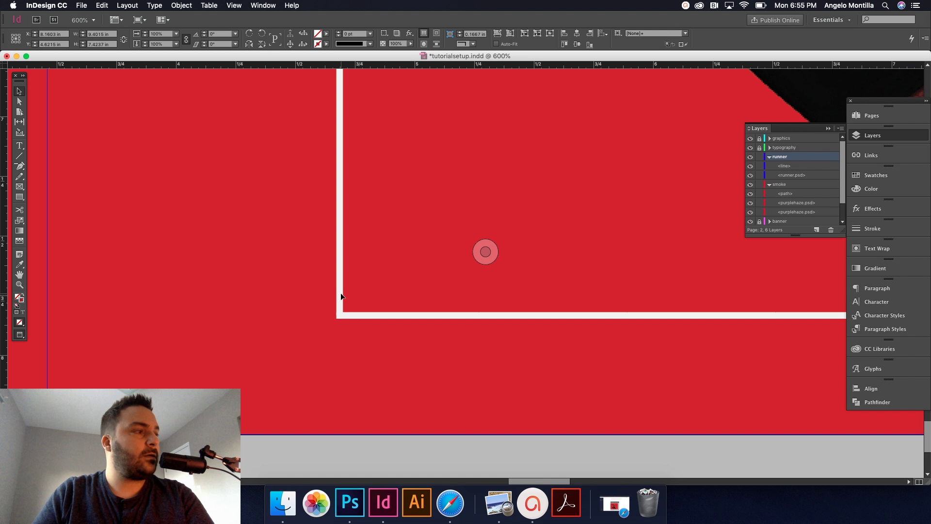
{"action": "left_click", "coordinate": [341, 297]}
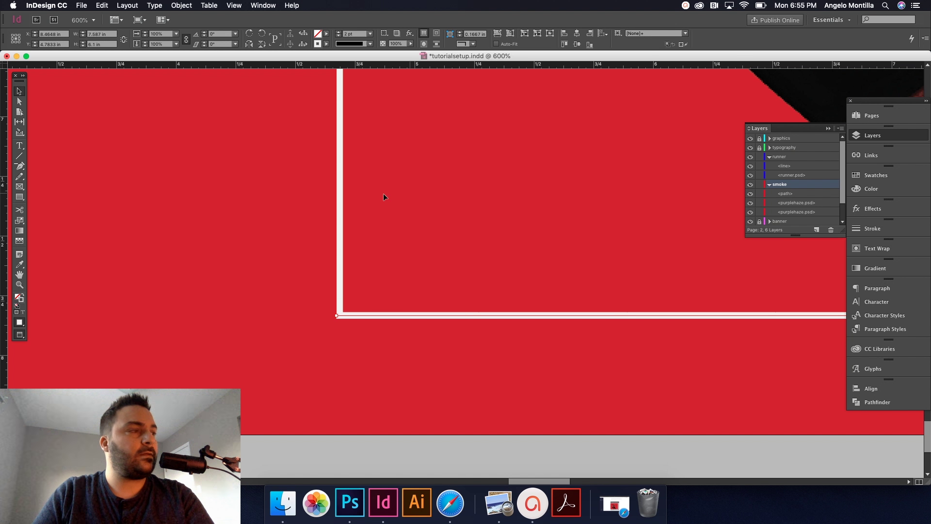
{"action": "key", "text": "super+minus"}
{"action": "key", "text": "super+minus"}
{"action": "key", "text": "super+minus"}
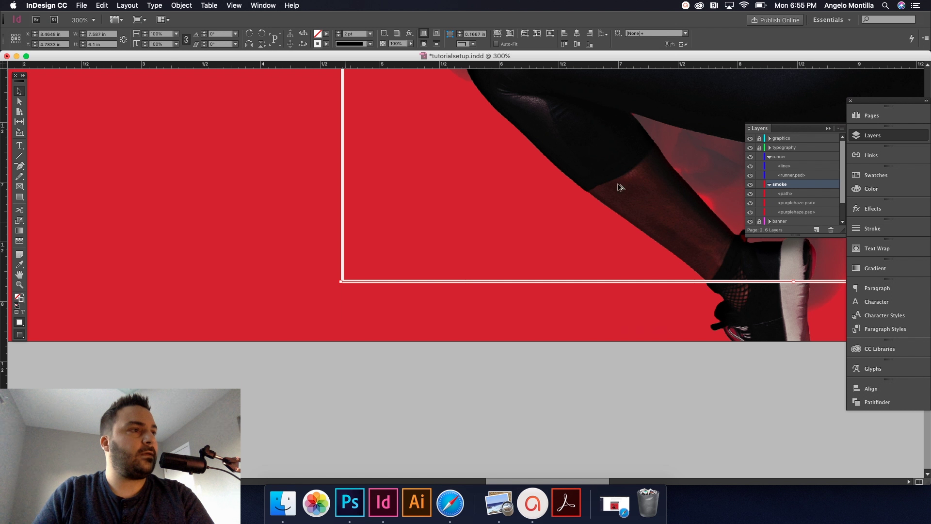
{"action": "key", "text": "super+minus"}
{"action": "left_click", "coordinate": [584, 224]}
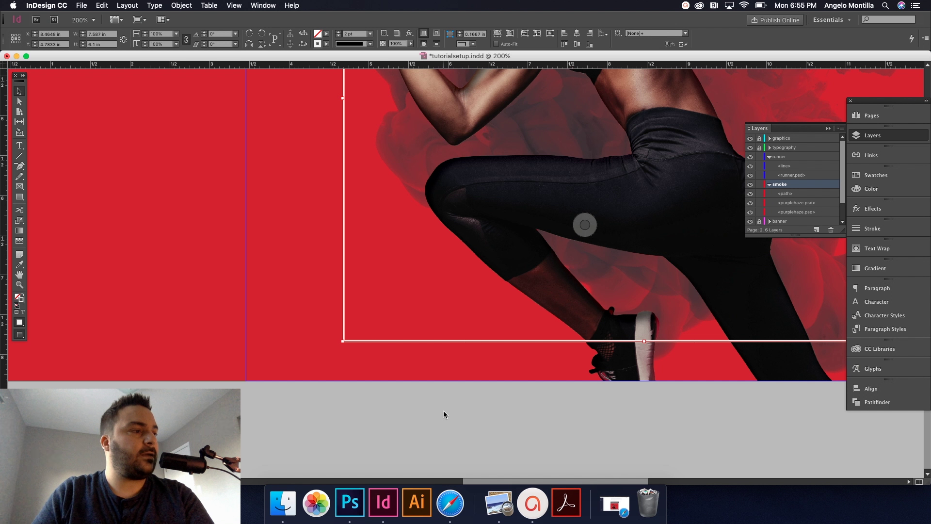
{"action": "left_click", "coordinate": [345, 297]}
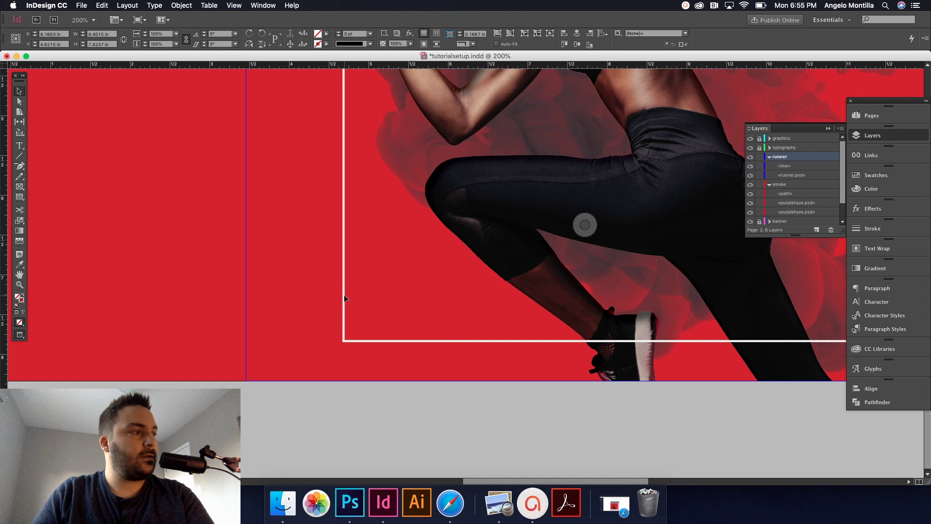
{"action": "left_click", "coordinate": [219, 297]}
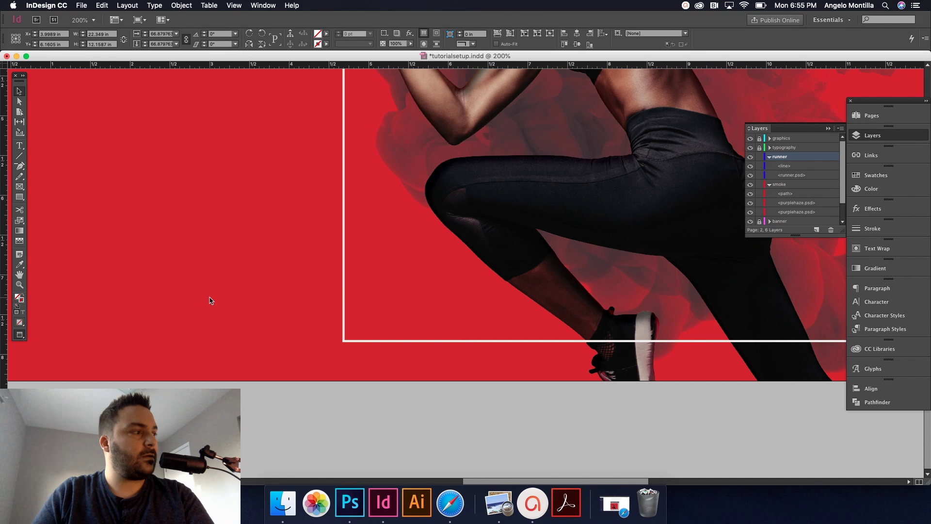
{"action": "left_click", "coordinate": [343, 278]}
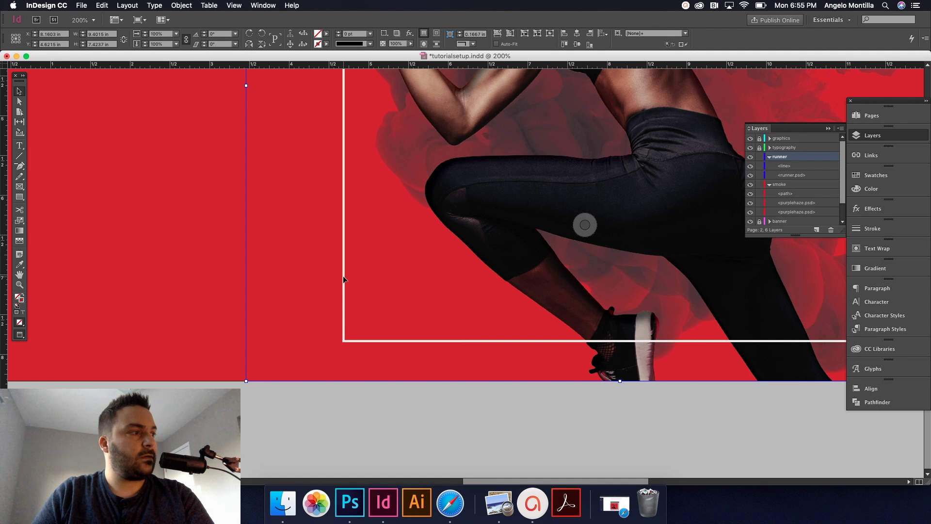
{"action": "right_click", "coordinate": [343, 278]}
{"action": "key", "text": "Escape"}
{"action": "left_click", "coordinate": [343, 269]}
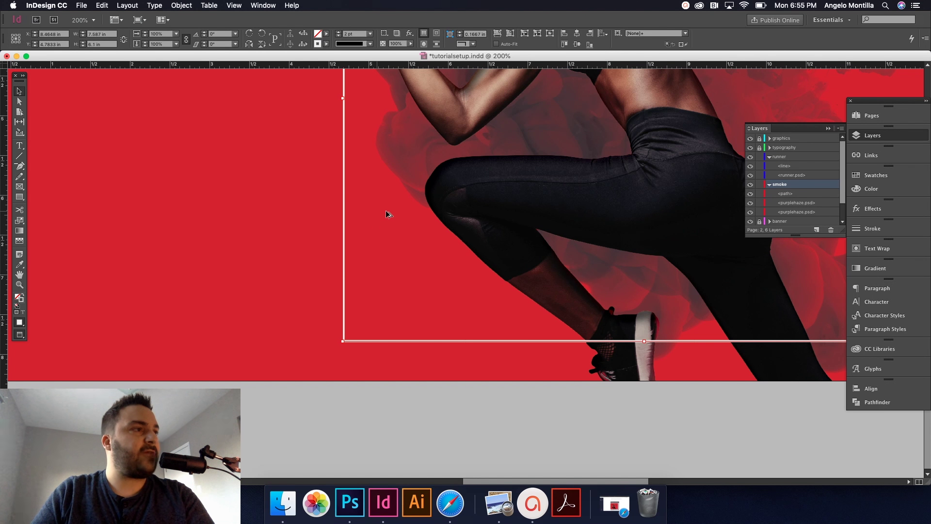
{"action": "key", "text": "super+minus"}
{"action": "key", "text": "super+minus"}
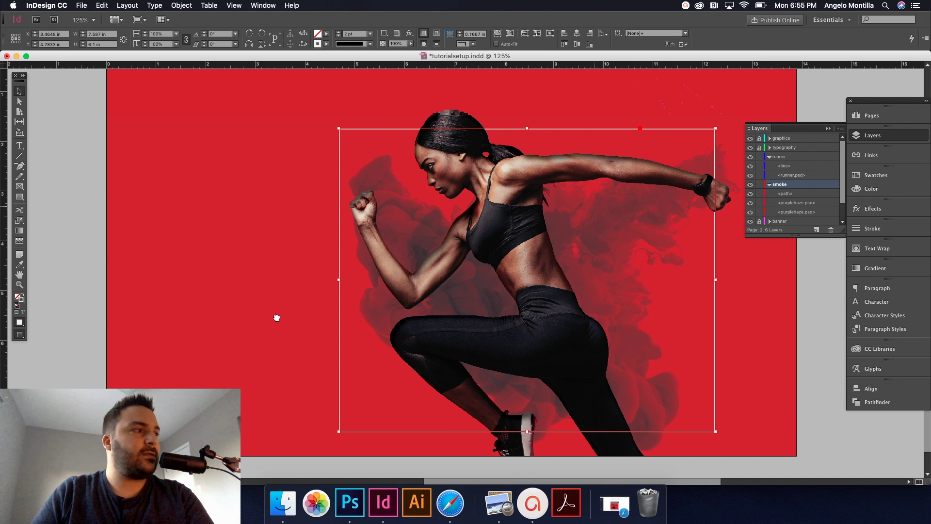
{"action": "left_click", "coordinate": [414, 466]}
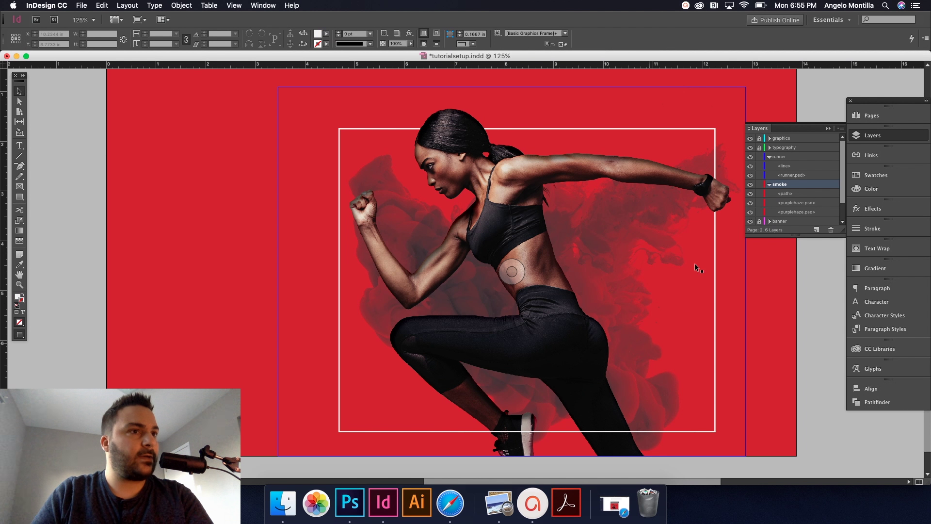
{"action": "left_click", "coordinate": [628, 192]}
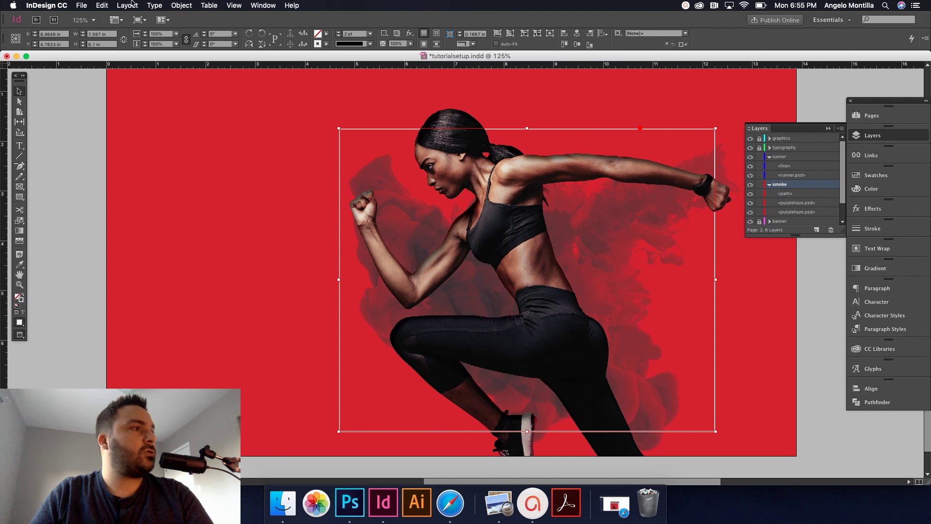
{"action": "left_click", "coordinate": [182, 6]}
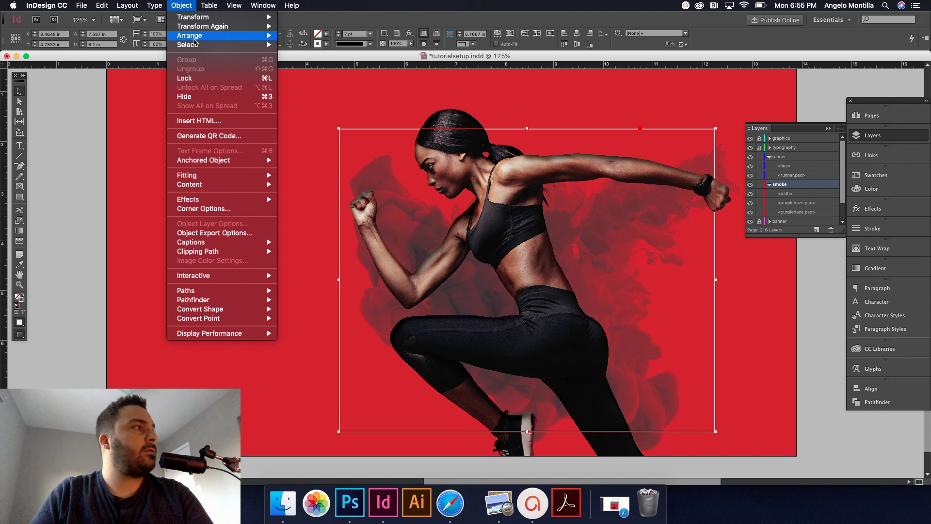
{"action": "left_click", "coordinate": [182, 5]}
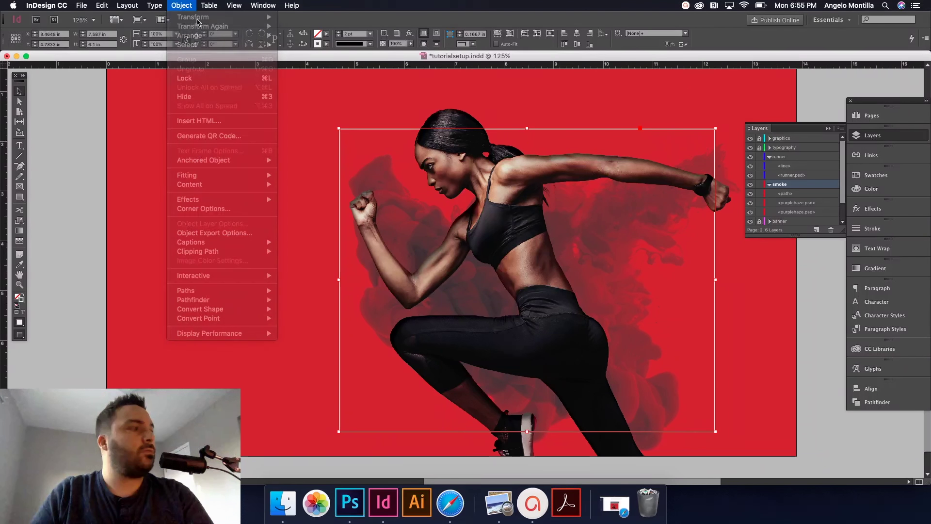
{"action": "double_click", "coordinate": [459, 439]}
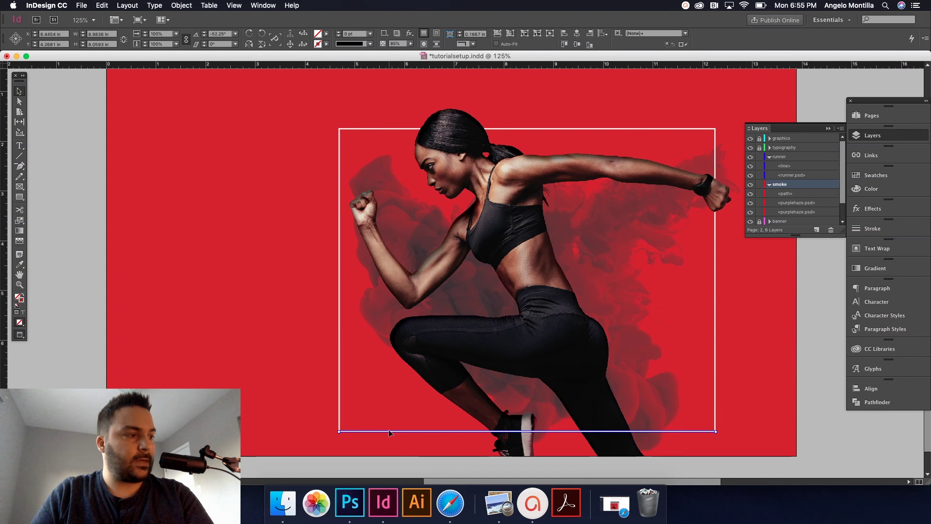
{"action": "left_click", "coordinate": [337, 417]}
{"action": "left_click", "coordinate": [277, 380]}
Collapse the runner and smoke layers and compare the rebuilt frame layout with the finished design on the first page.
{"action": "left_click", "coordinate": [769, 157]}
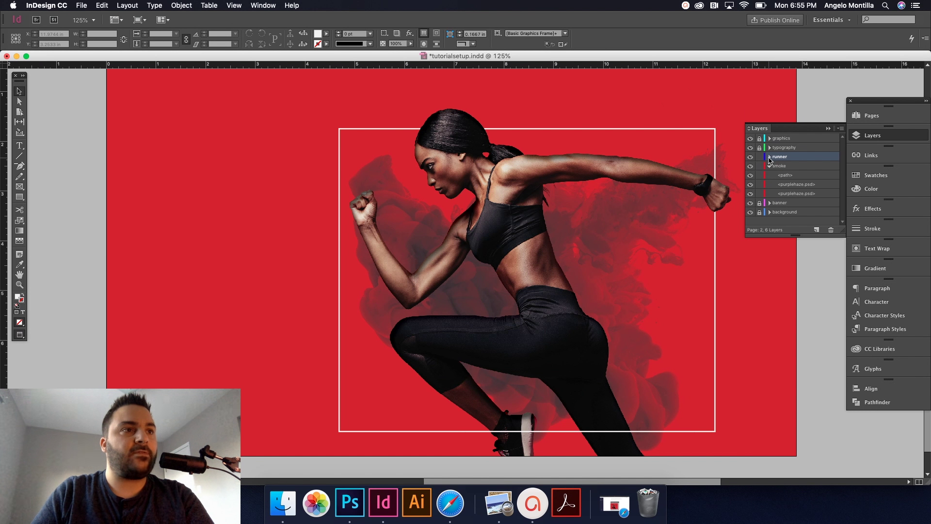
{"action": "left_click", "coordinate": [769, 165]}
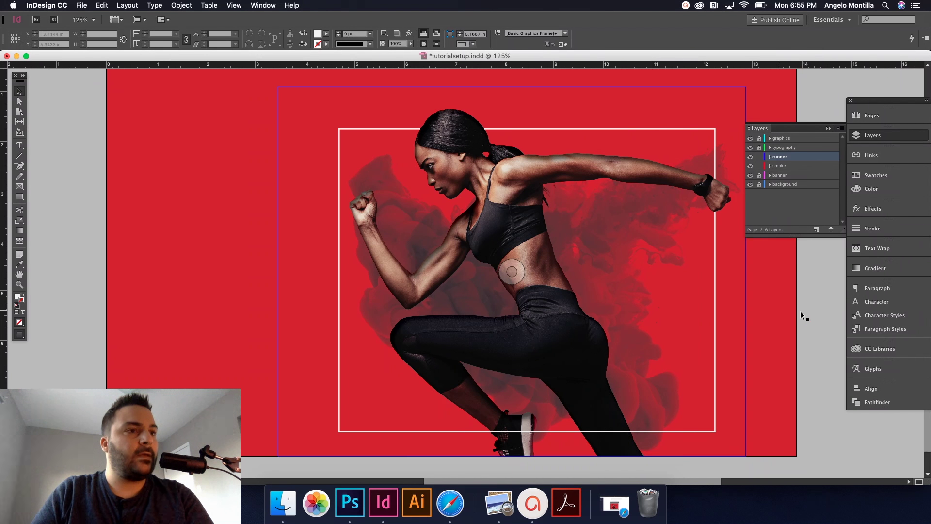
{"action": "left_click", "coordinate": [812, 314]}
{"action": "left_click", "coordinate": [836, 409]}
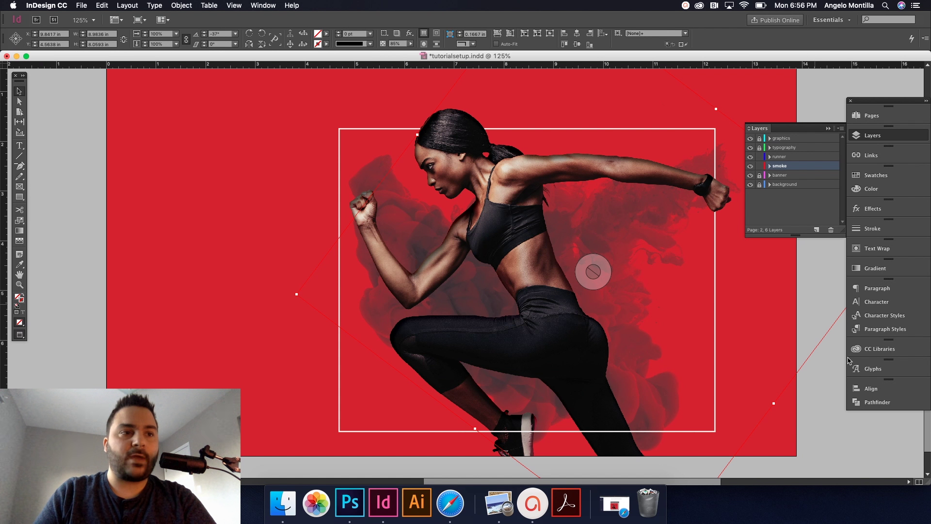
{"action": "key", "text": "super+minus"}
{"action": "key", "text": "super+minus"}
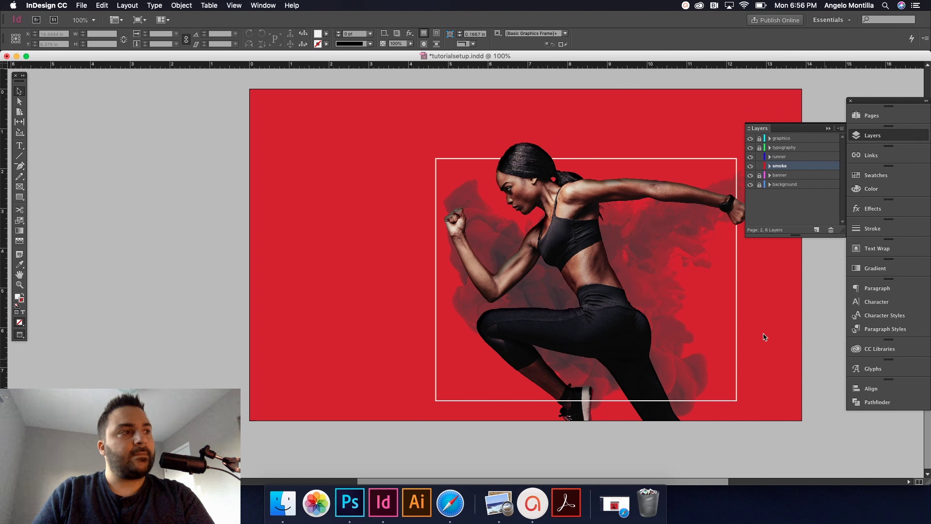
{"action": "scroll", "coordinate": [569, 275], "scroll_direction": "up", "scroll_amount": 5}
{"action": "key", "text": "super+minus"}
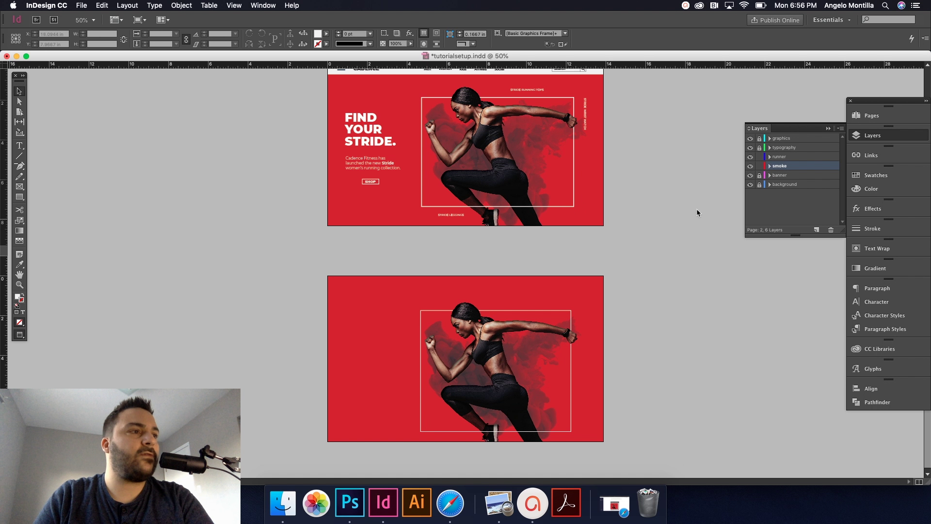
Lock the runner and smoke layers, and unlock the graphics, typography and banner layers.
{"action": "left_click", "coordinate": [758, 158]}
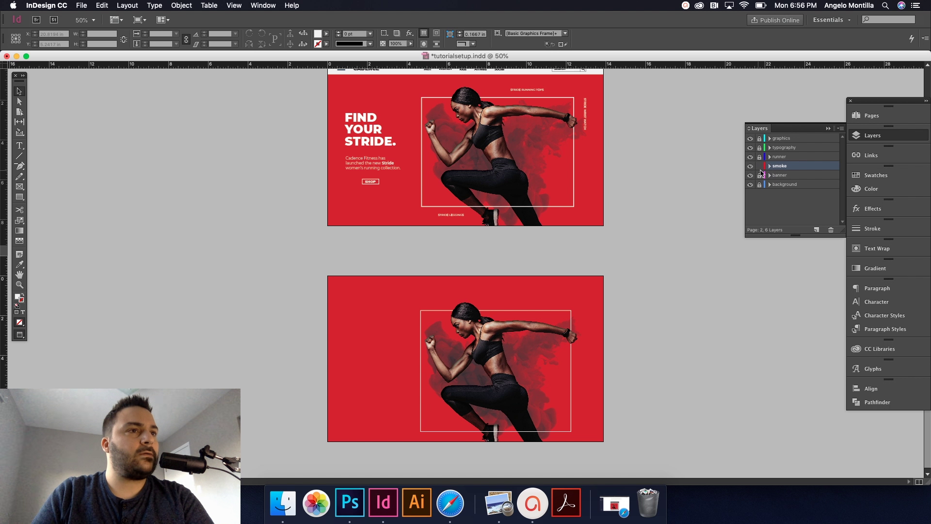
{"action": "left_click", "coordinate": [760, 165]}
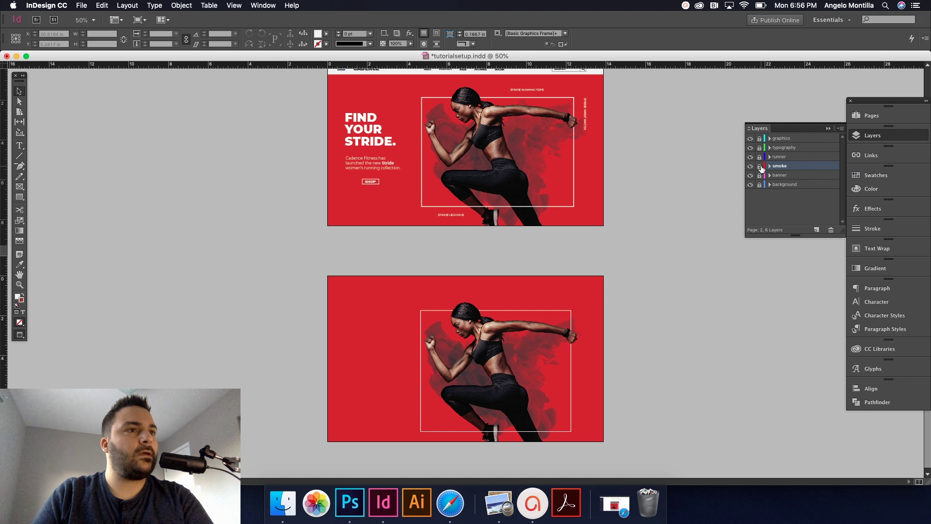
{"action": "left_click", "coordinate": [760, 139]}
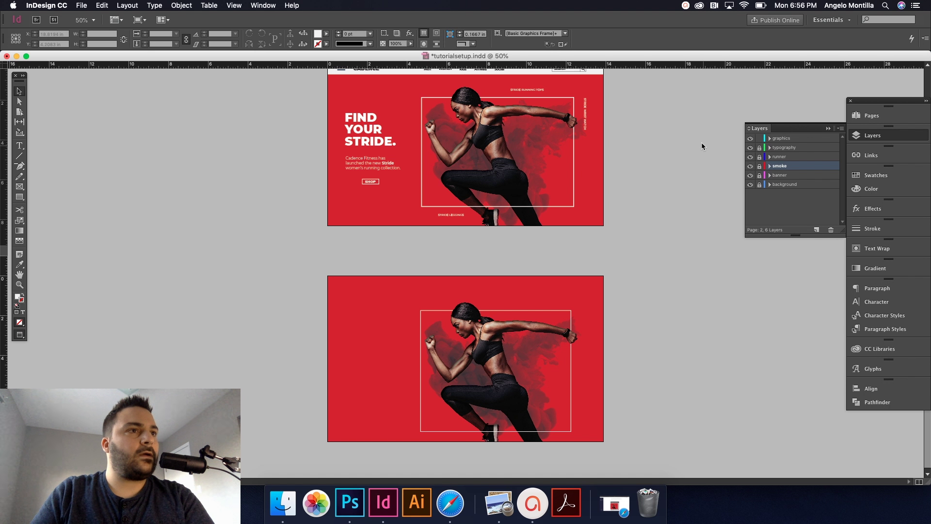
{"action": "scroll", "coordinate": [701, 142], "scroll_direction": "up", "scroll_amount": 2}
{"action": "left_click", "coordinate": [759, 156]}
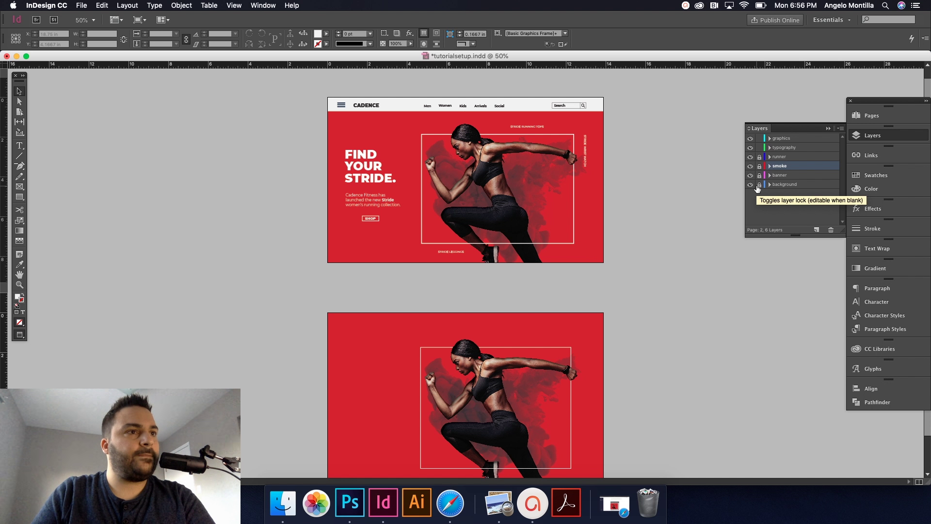
{"action": "left_click", "coordinate": [760, 184]}
{"action": "left_click", "coordinate": [759, 175]}
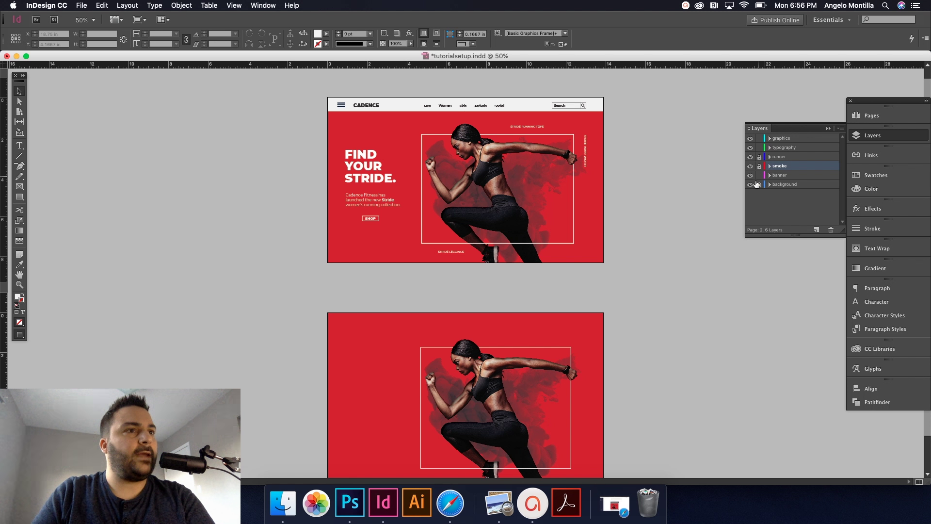
Select and copy all the header, text and label elements of the finished design on the first page.
{"action": "left_click_drag", "start_coordinate": [316, 103], "coordinate": [617, 254]}
{"action": "left_click", "coordinate": [666, 286]}
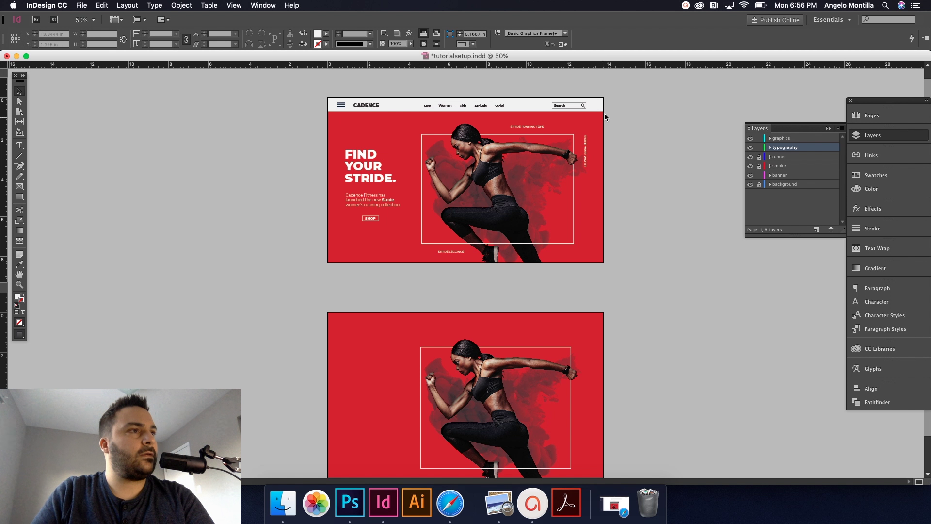
{"action": "left_click_drag", "start_coordinate": [610, 96], "coordinate": [327, 263]}
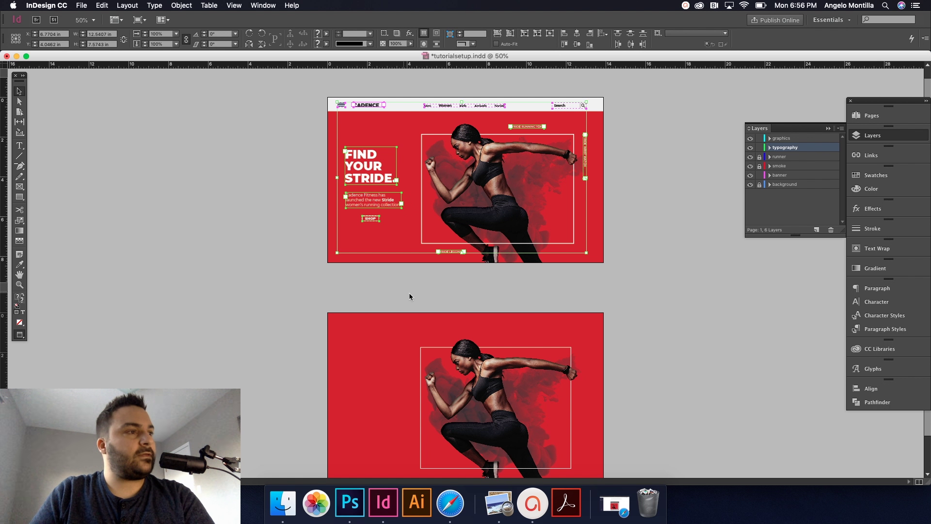
{"action": "scroll", "coordinate": [409, 293], "scroll_direction": "down", "scroll_amount": 2}
{"action": "left_click", "coordinate": [392, 313]}
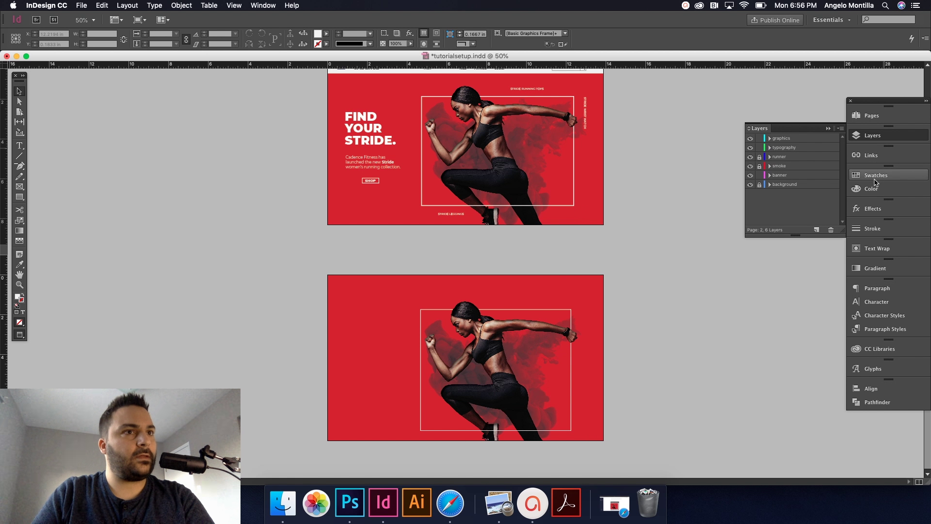
Paste the copied header, headline, body text, button and label elements in place on the second page.
{"action": "left_click", "coordinate": [871, 117]}
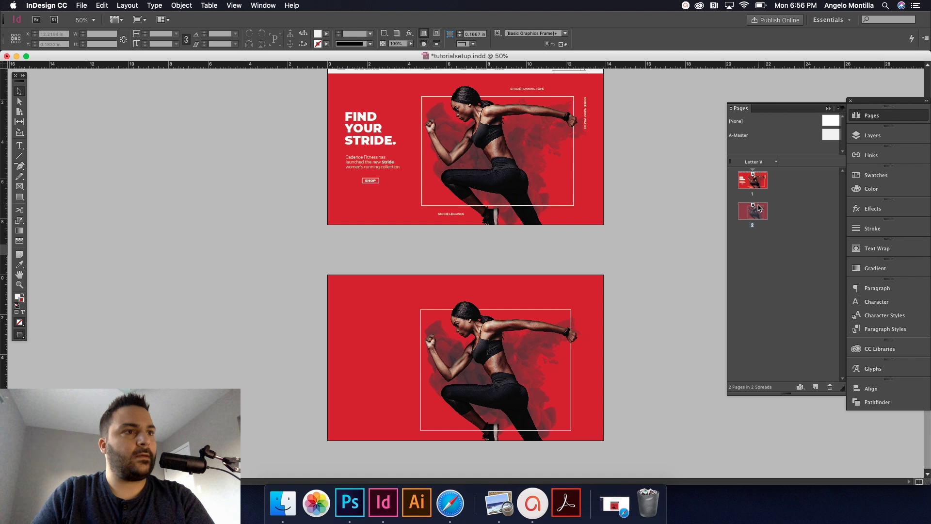
{"action": "key", "text": "super+1"}
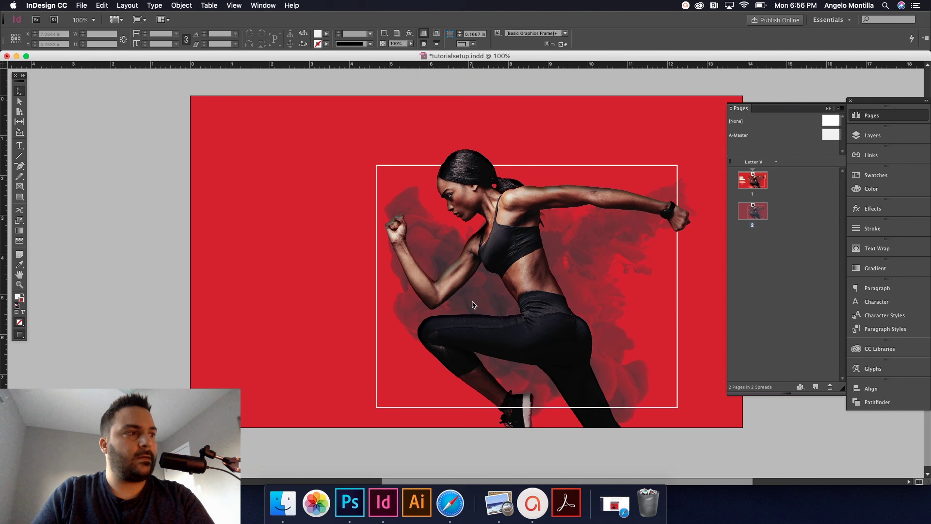
{"action": "key", "text": "super+minus"}
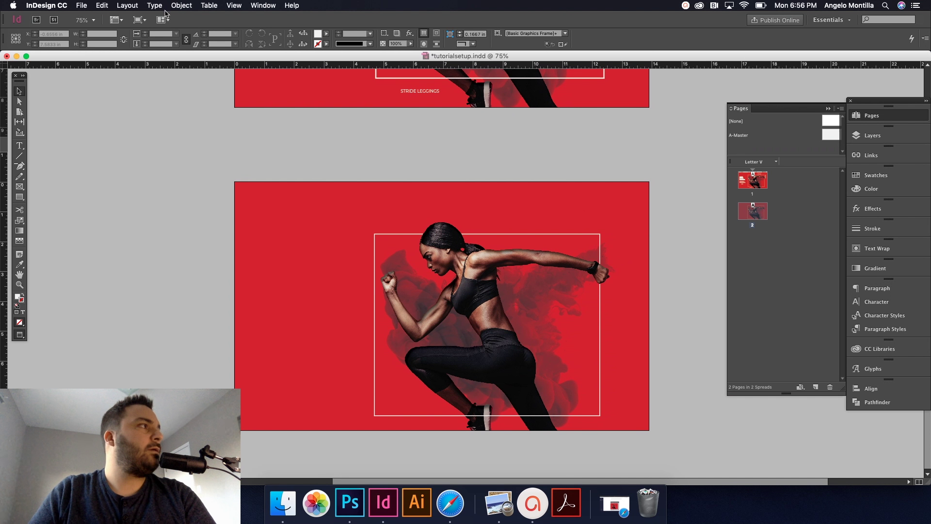
{"action": "left_click", "coordinate": [102, 5]}
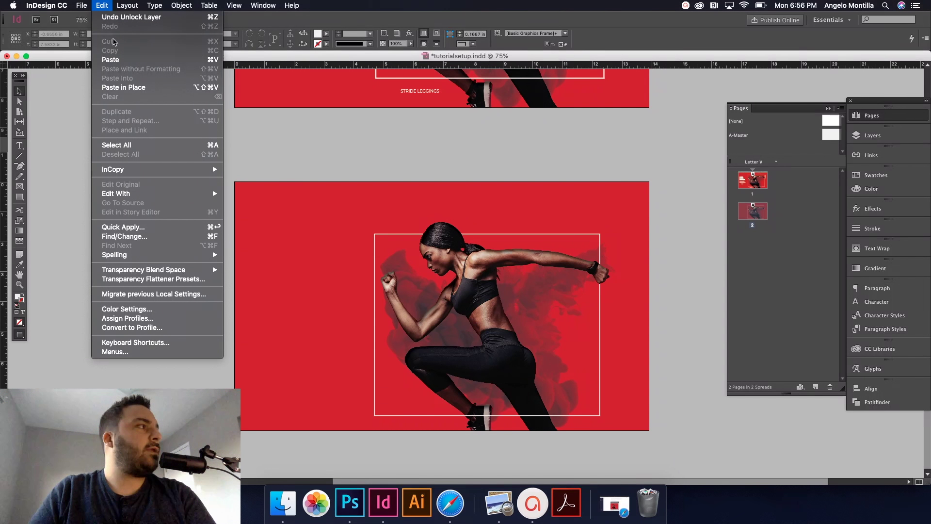
{"action": "left_click", "coordinate": [122, 88]}
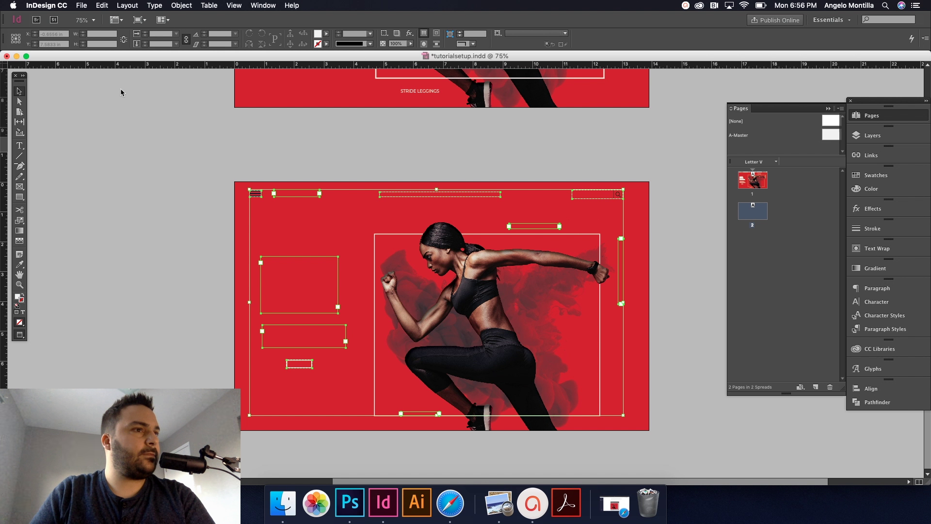
{"action": "left_click", "coordinate": [665, 196]}
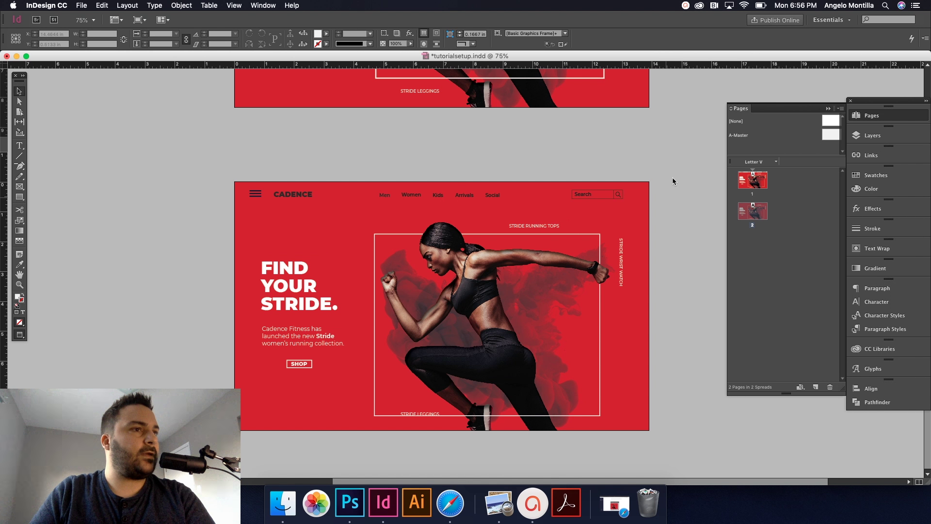
Unlock the background layer and copy the white header bar at the top of the first page's design.
{"action": "scroll", "coordinate": [669, 213], "scroll_direction": "up", "scroll_amount": 10}
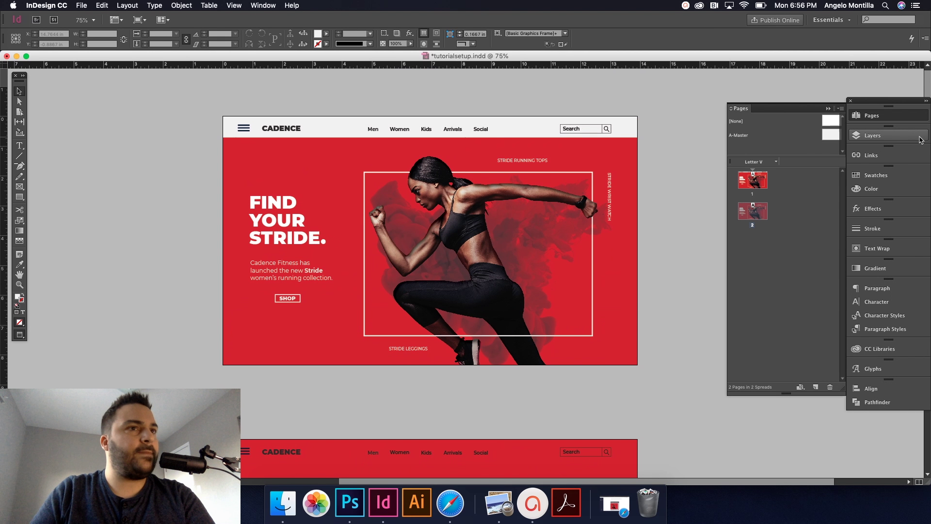
{"action": "left_click", "coordinate": [866, 136]}
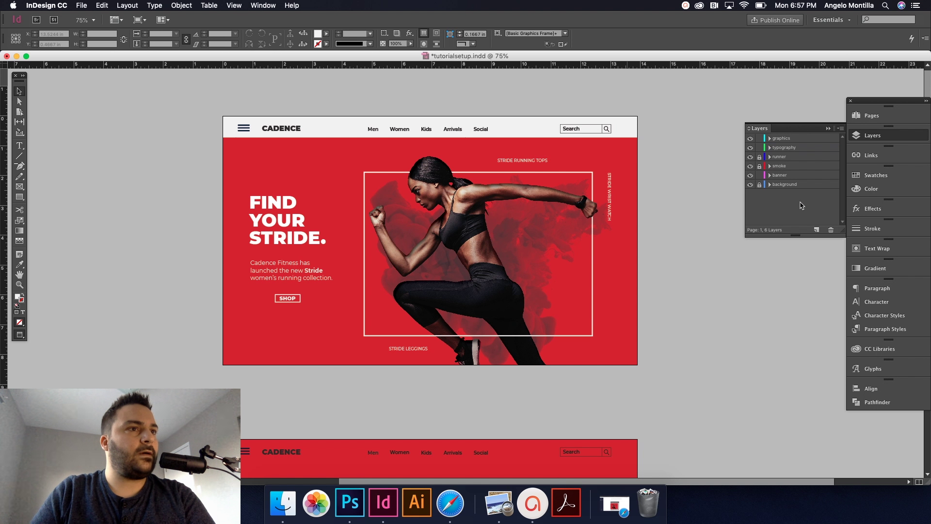
{"action": "left_click", "coordinate": [629, 130]}
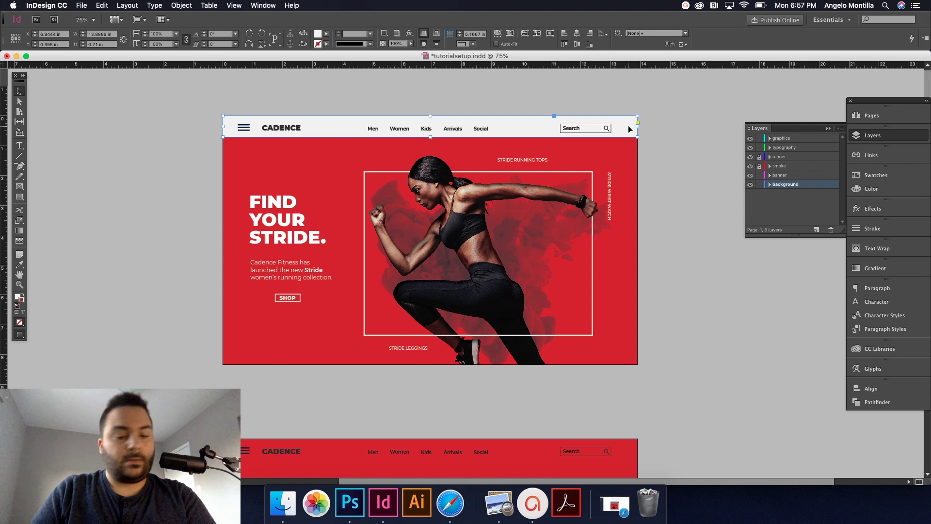
Paste the white header bar in place on the second page, behind the CADENCE logo and navigation text.
{"action": "left_click_drag", "start_coordinate": [688, 334], "coordinate": [698, 121]}
{"action": "scroll", "coordinate": [690, 287], "scroll_direction": "down", "scroll_amount": 3}
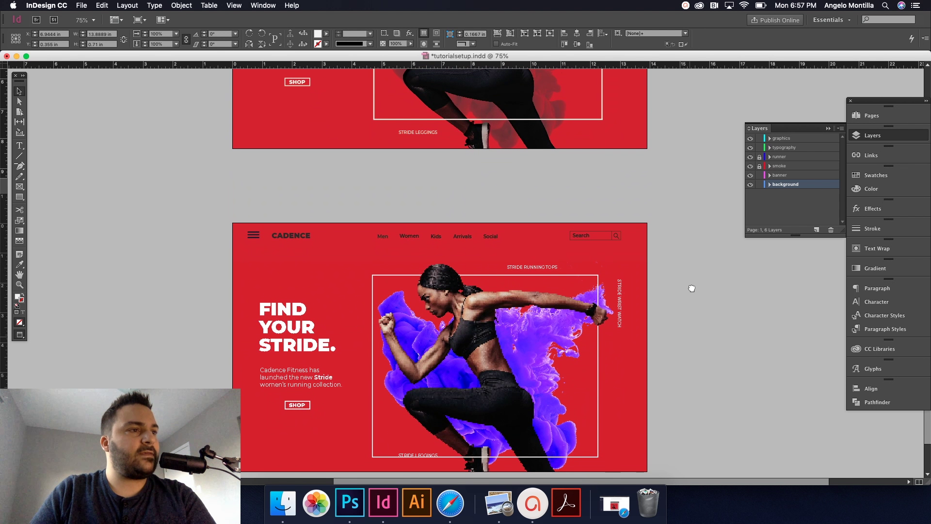
{"action": "left_click", "coordinate": [639, 271]}
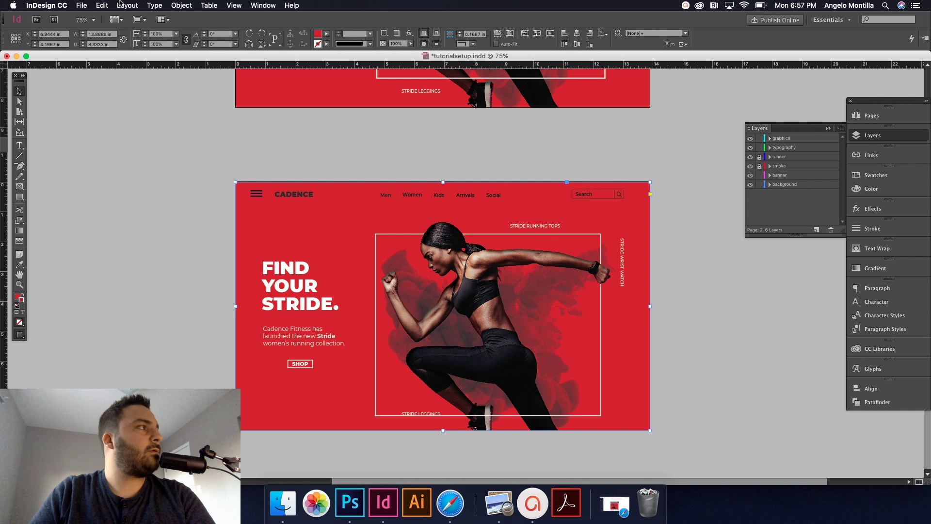
{"action": "left_click", "coordinate": [101, 6]}
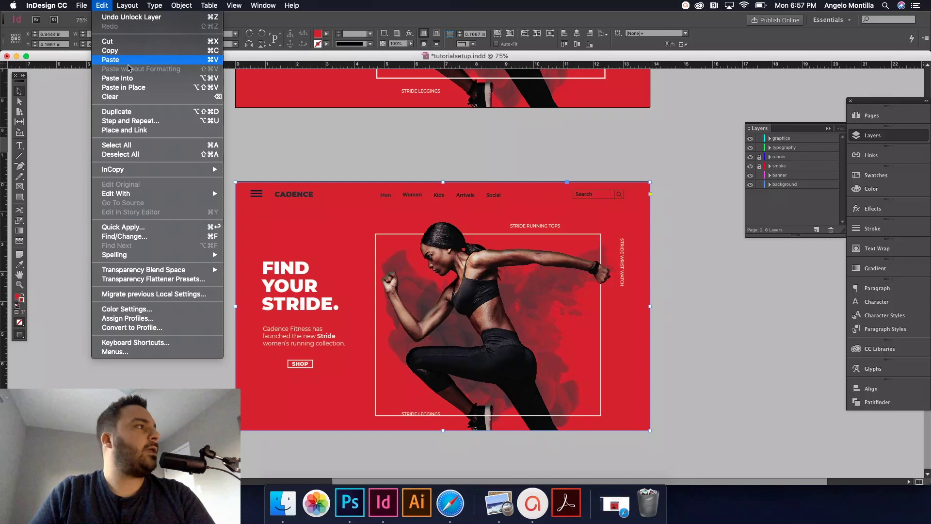
{"action": "left_click", "coordinate": [132, 86]}
{"action": "left_click", "coordinate": [676, 238]}
{"action": "scroll", "coordinate": [669, 265], "scroll_direction": "left", "scroll_amount": 2}
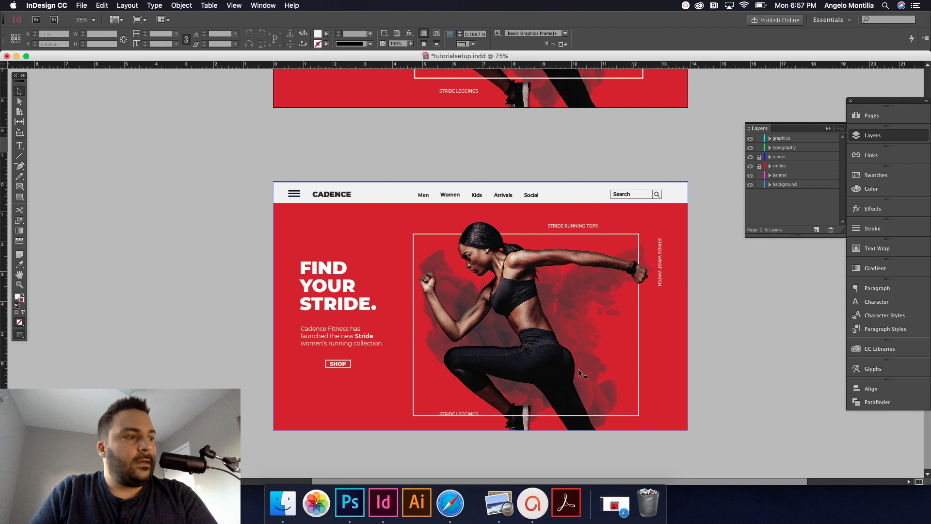
Check the STRIDE LEGGINGS label against the frame's bottom line and compare the rebuilt banner with the first page's design.
{"action": "left_click", "coordinate": [534, 416]}
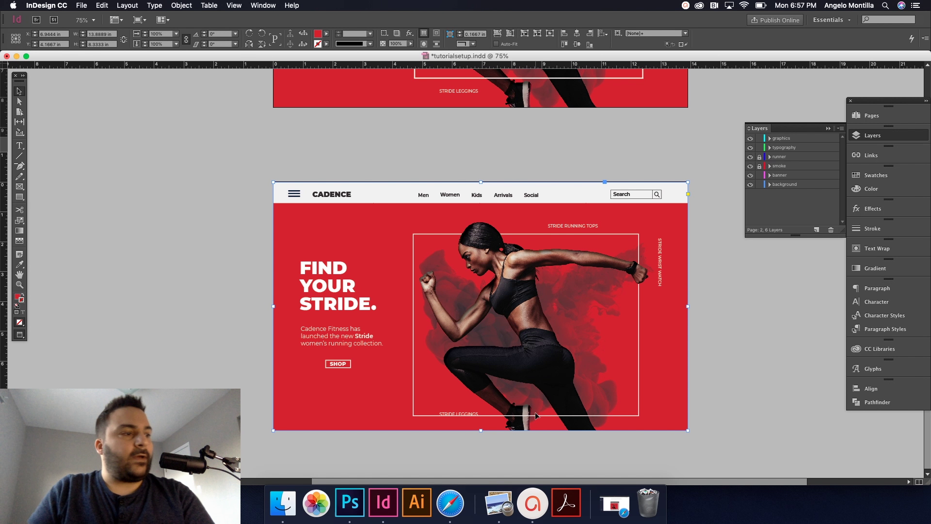
{"action": "left_click", "coordinate": [460, 412]}
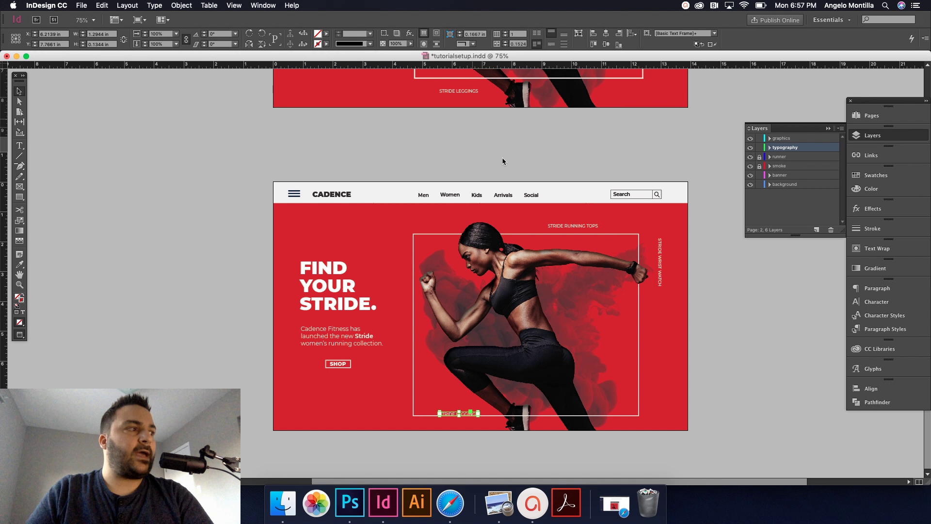
{"action": "left_click", "coordinate": [719, 334]}
{"action": "scroll", "coordinate": [719, 335], "scroll_direction": "up", "scroll_amount": 1}
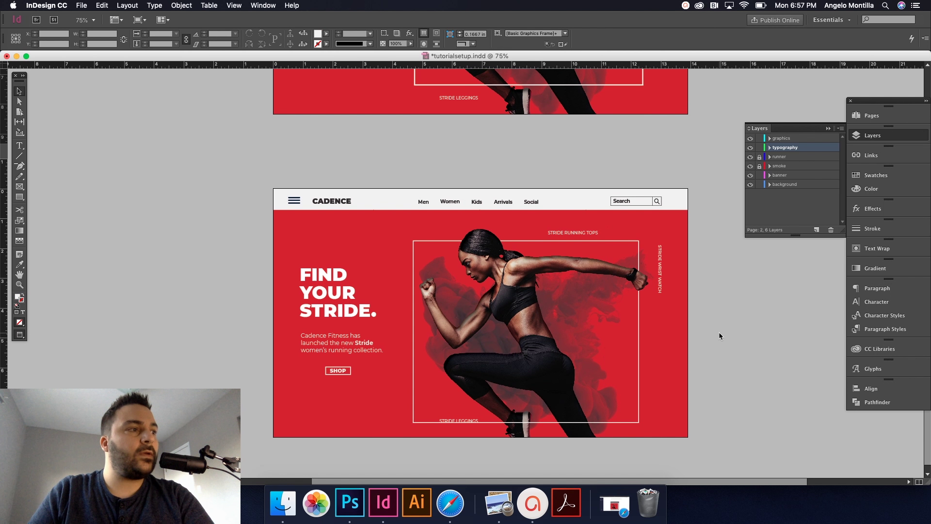
{"action": "scroll", "coordinate": [719, 332], "scroll_direction": "down", "scroll_amount": 5}
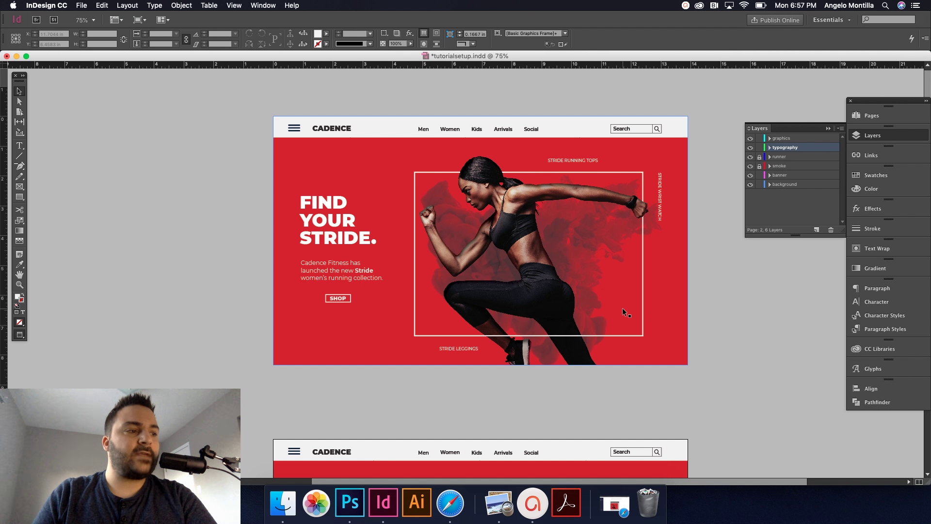
{"action": "scroll", "coordinate": [623, 309], "scroll_direction": "down", "scroll_amount": 5}
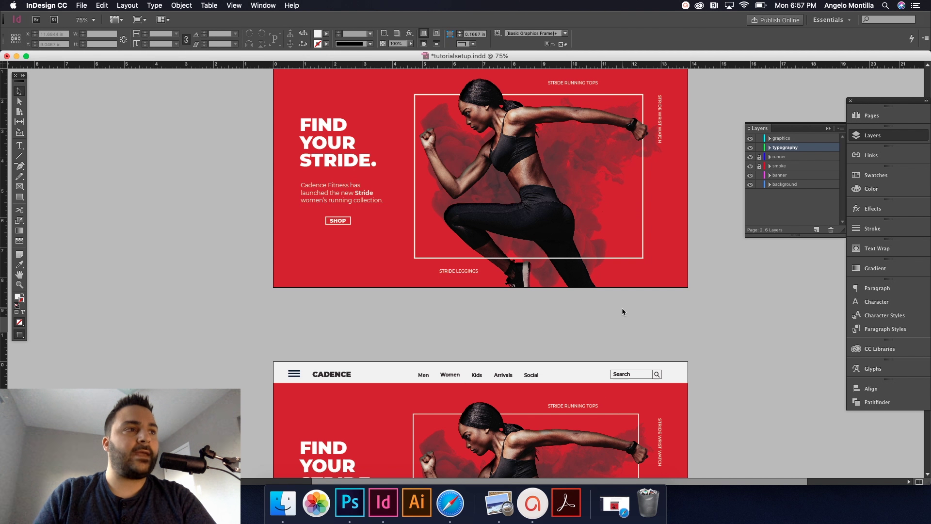
{"action": "scroll", "coordinate": [622, 310], "scroll_direction": "up", "scroll_amount": 2}
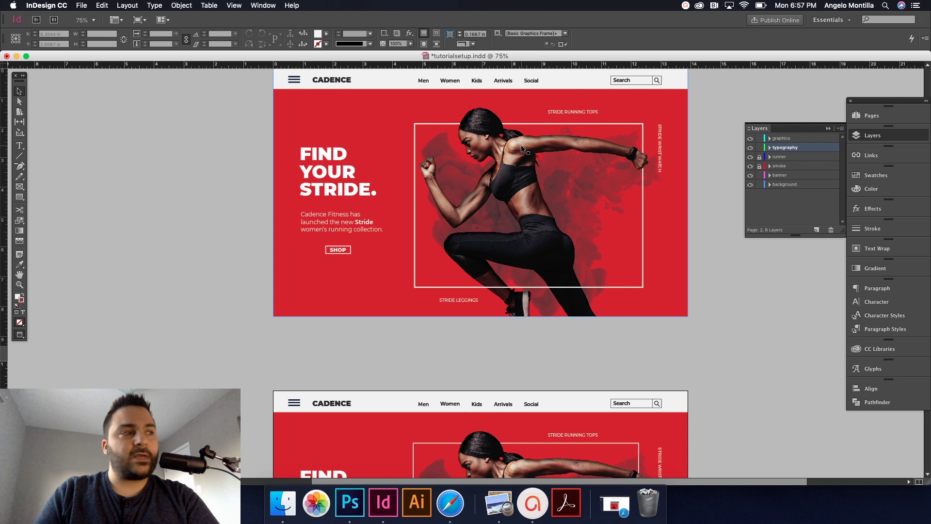
{"action": "scroll", "coordinate": [589, 154], "scroll_direction": "up", "scroll_amount": 1}
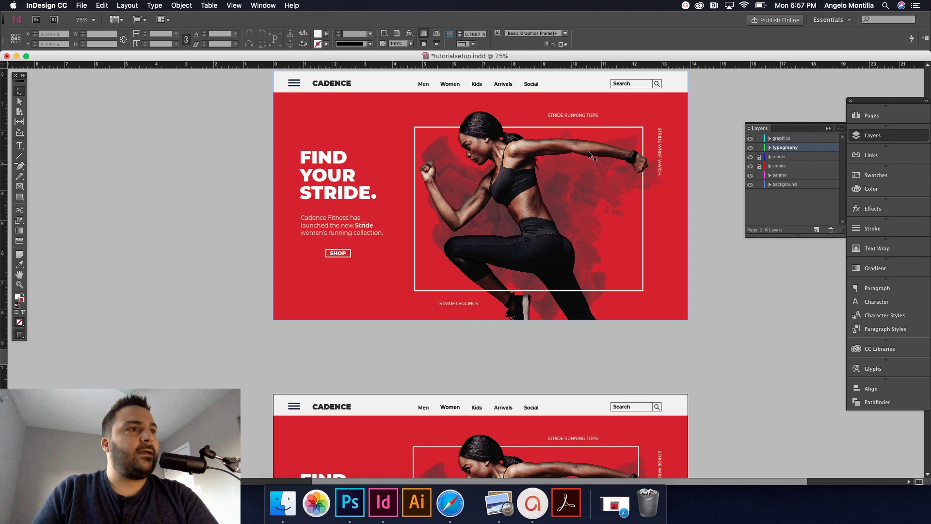